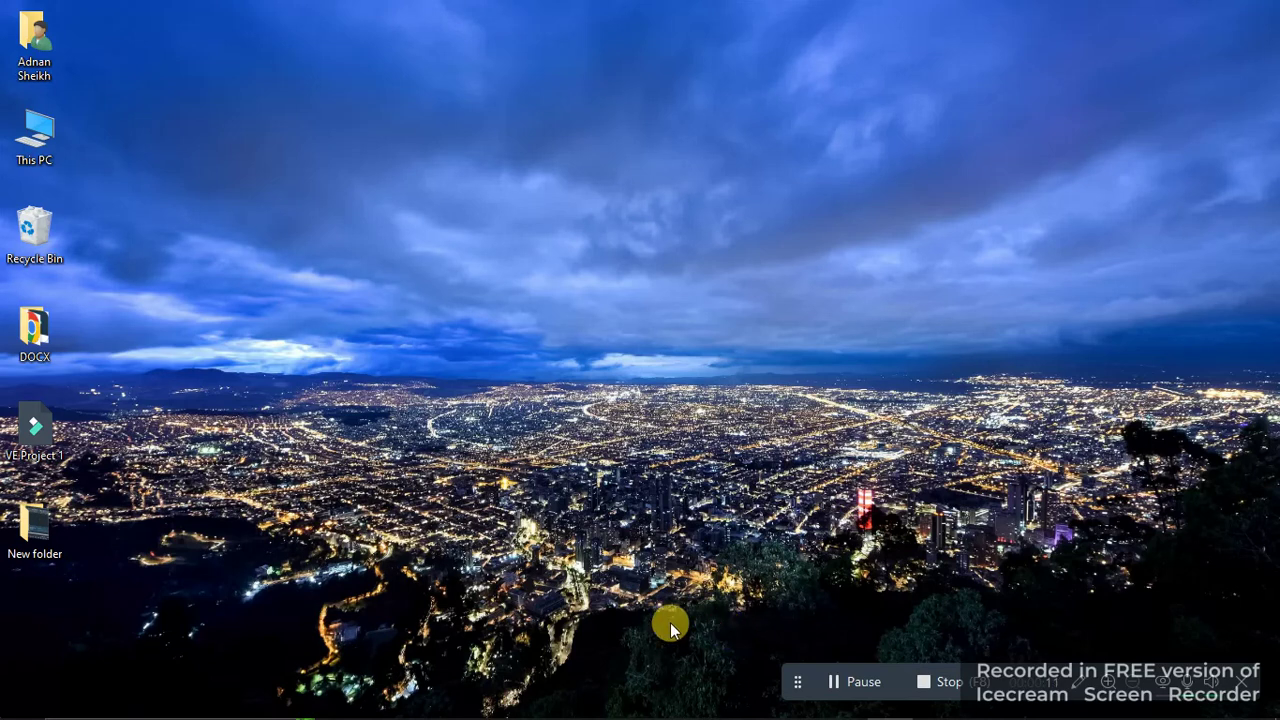
# - Switch to the AutoCAD 2023 Drawing1 window from the taskbar
pyautogui.moveTo(480, 715)
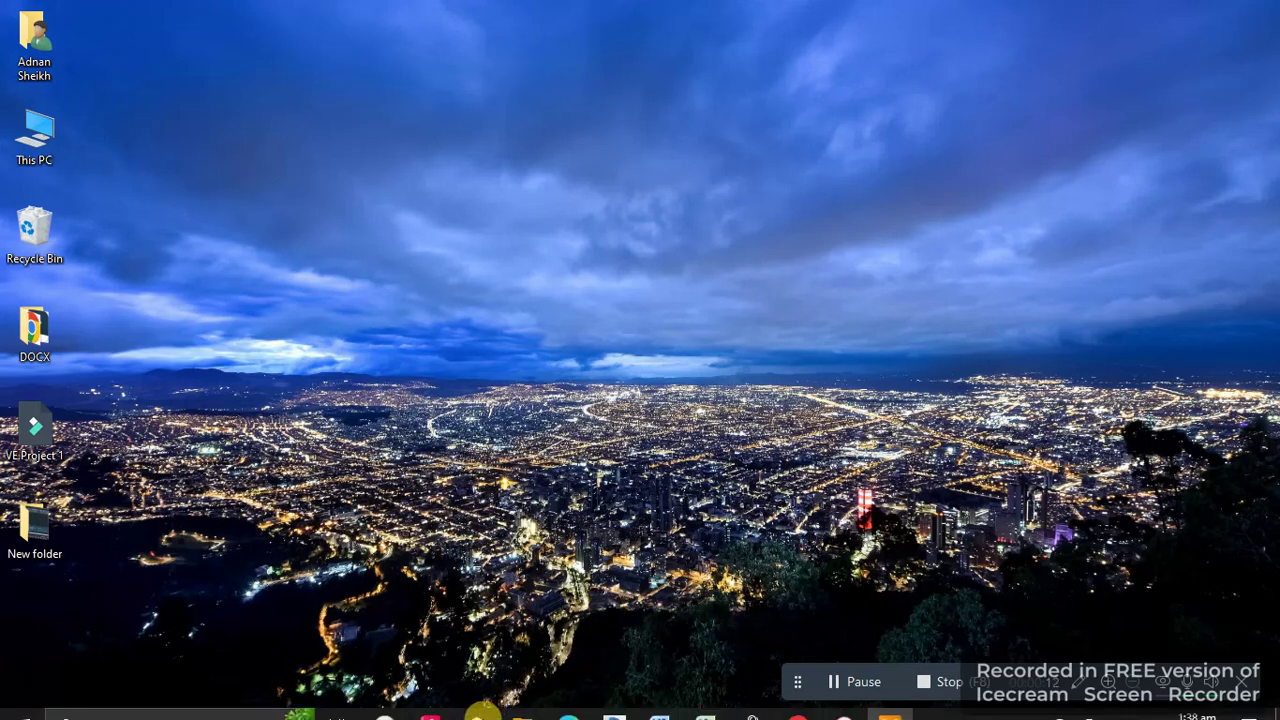
pyautogui.click(430, 701)
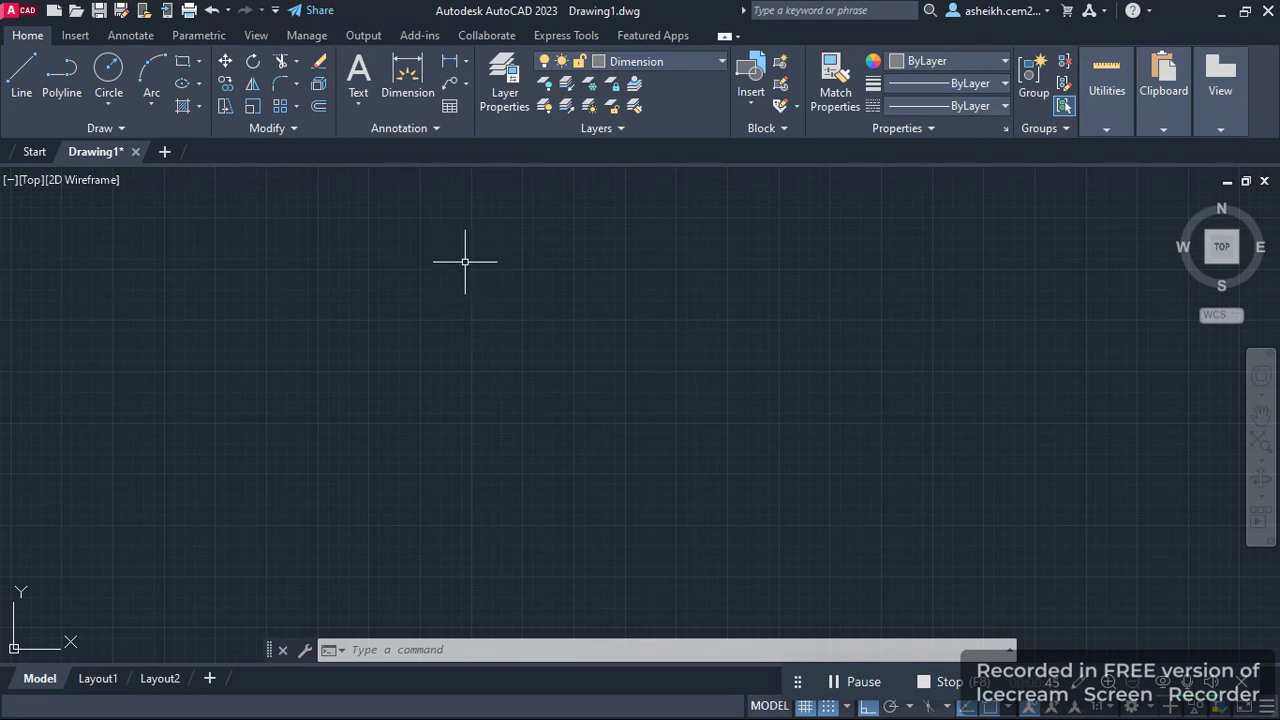
# - Draw four connected lines from a picked corner: 20' down, 40' right, 20' up, 40' left
pyautogui.write('L')
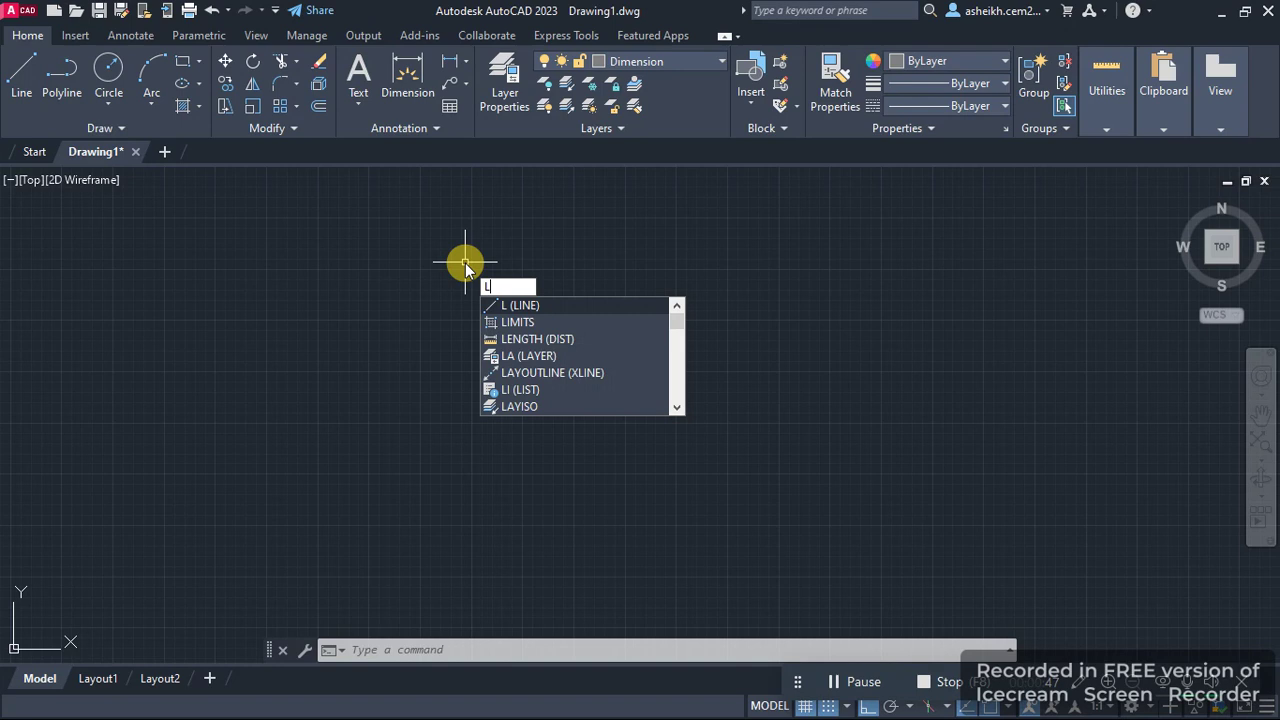
pyautogui.press('Return')
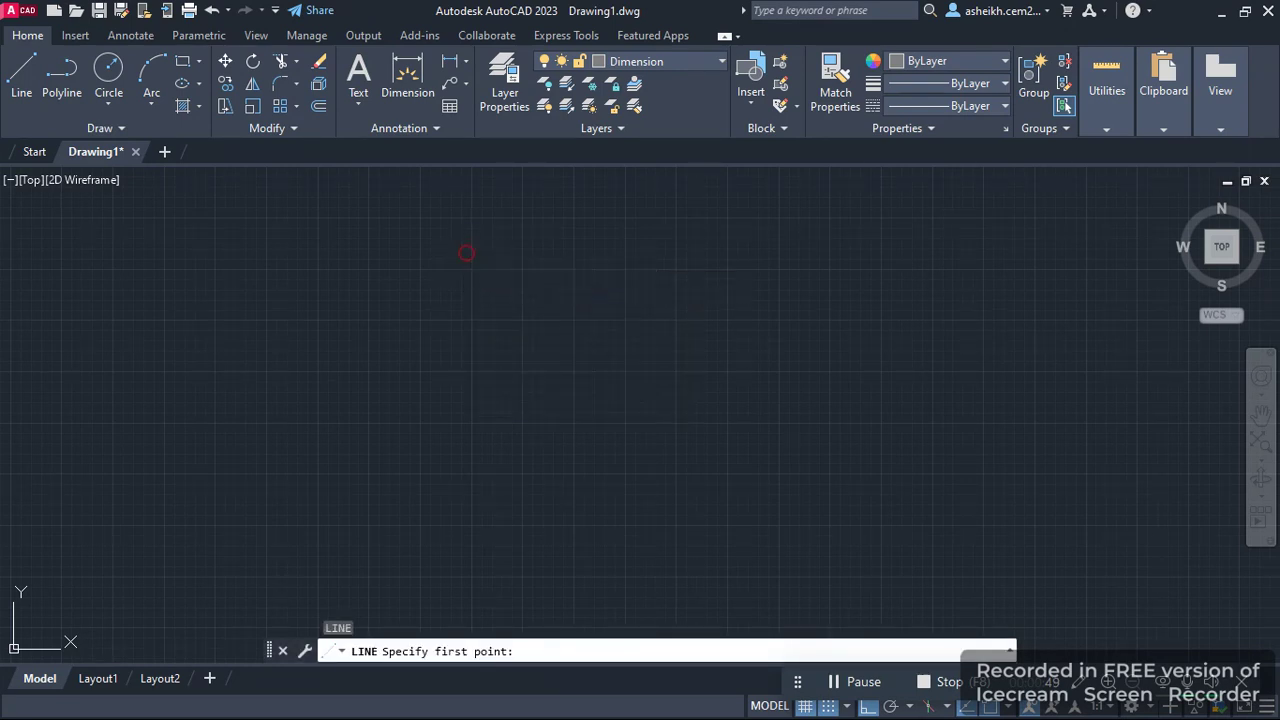
pyautogui.click(468, 254)
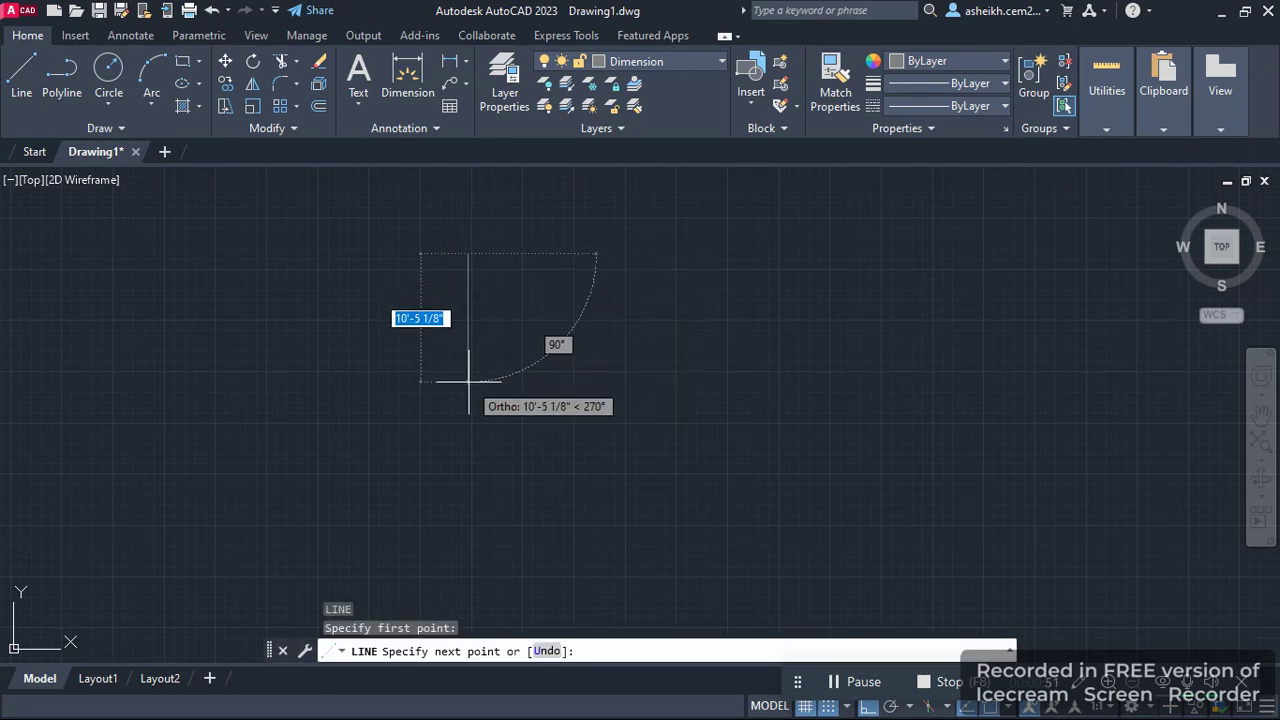
pyautogui.write("20'")
pyautogui.press('Return')
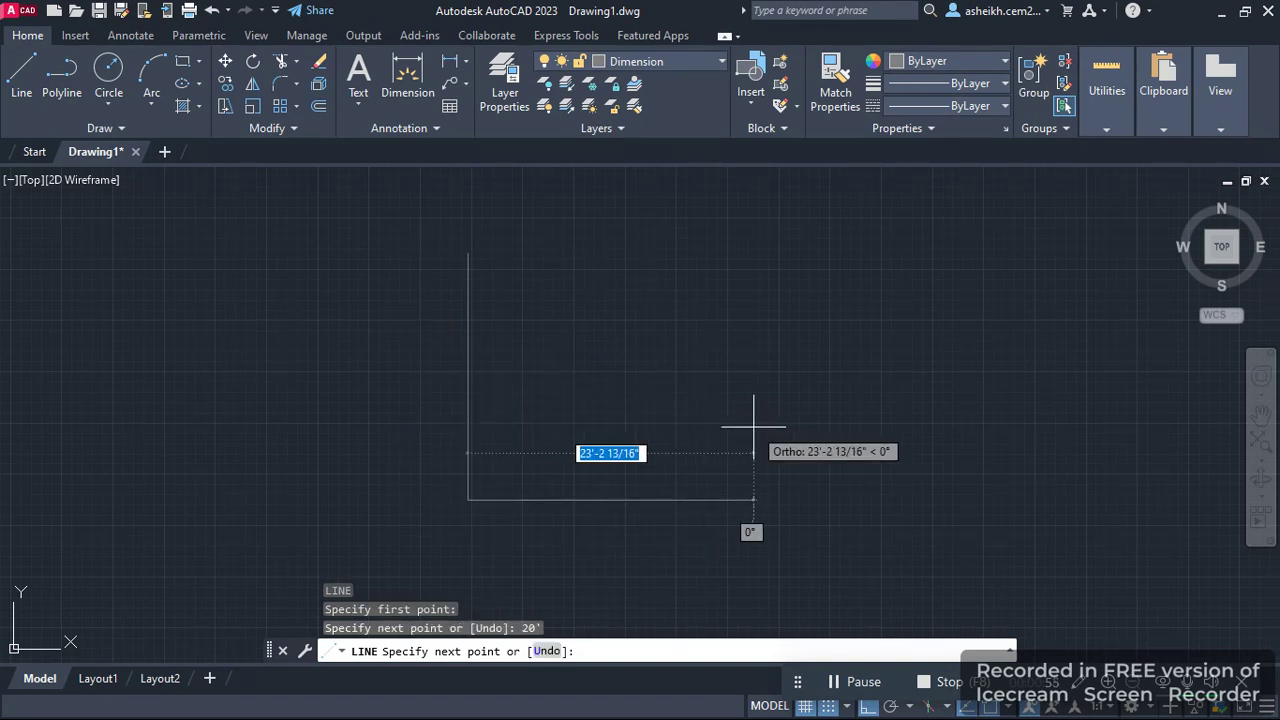
pyautogui.write("40'")
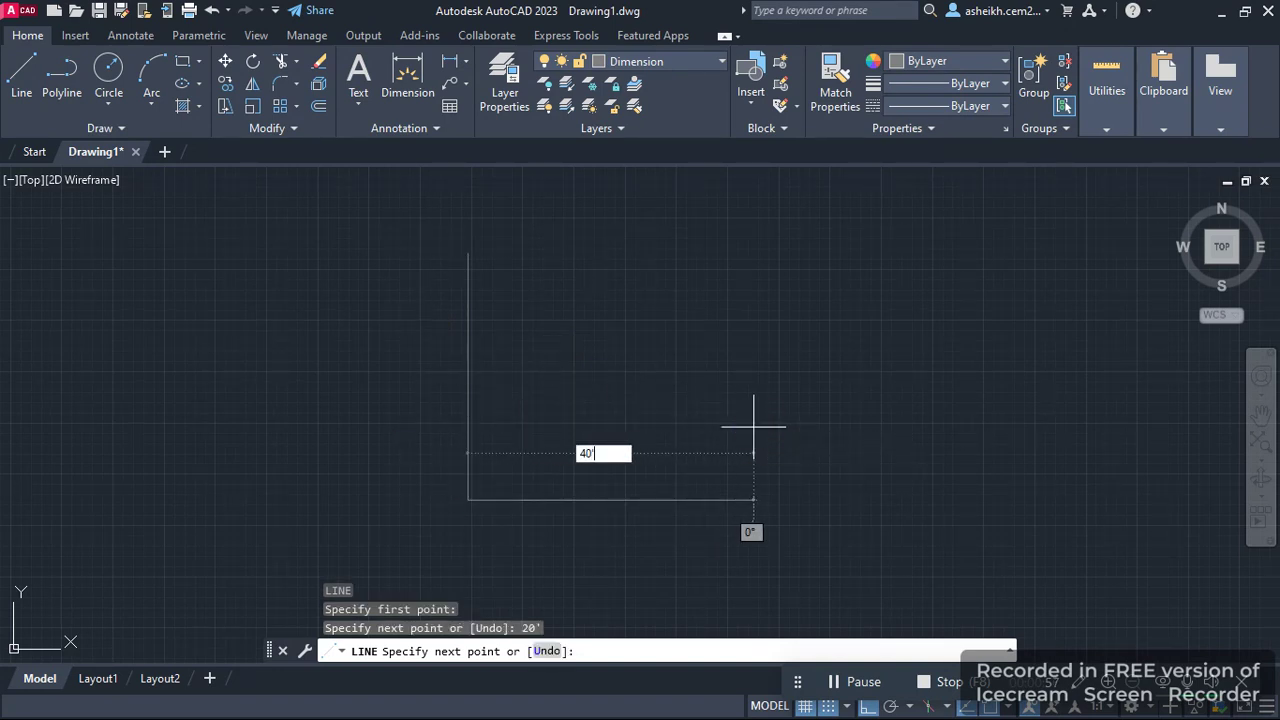
pyautogui.press('Return')
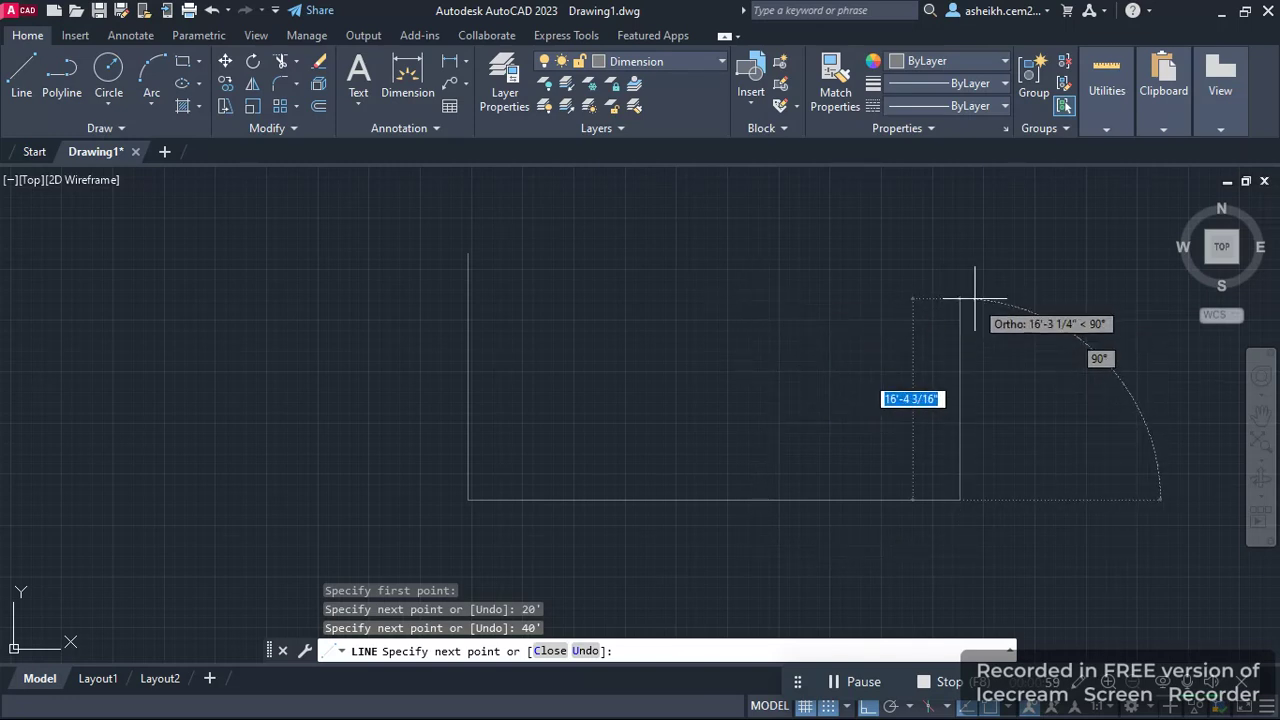
pyautogui.write("20'")
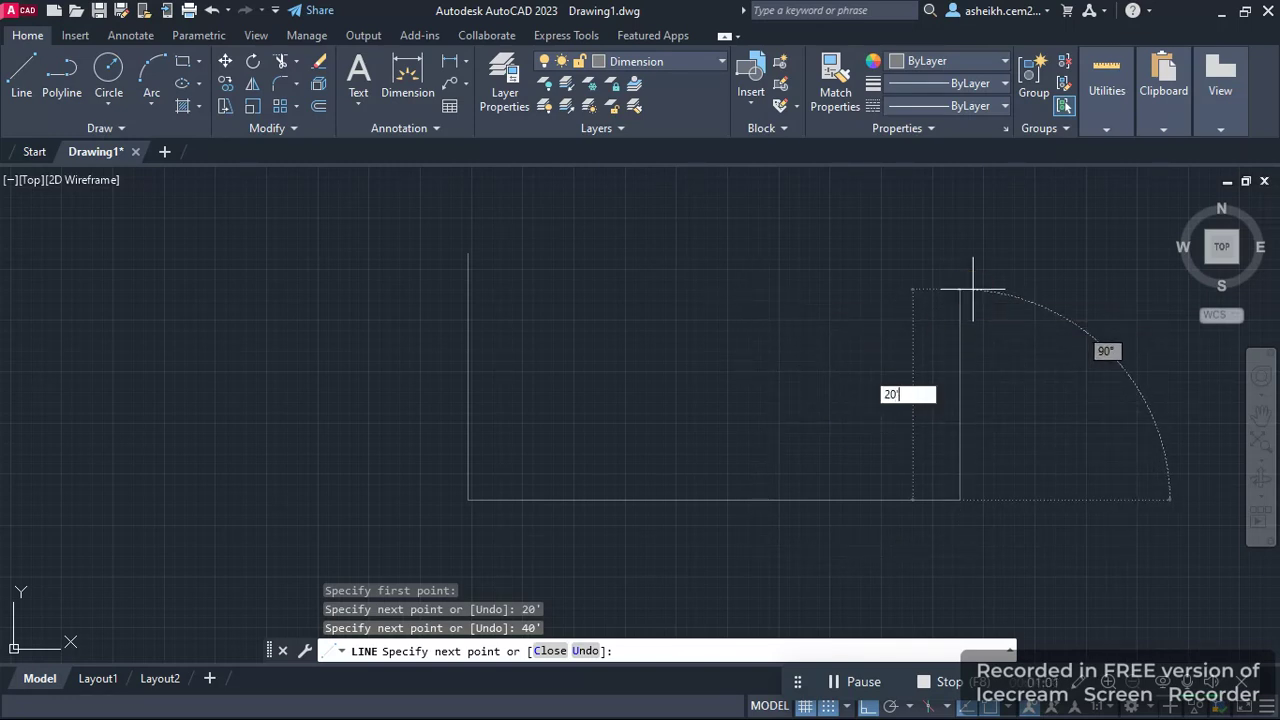
pyautogui.press('Return')
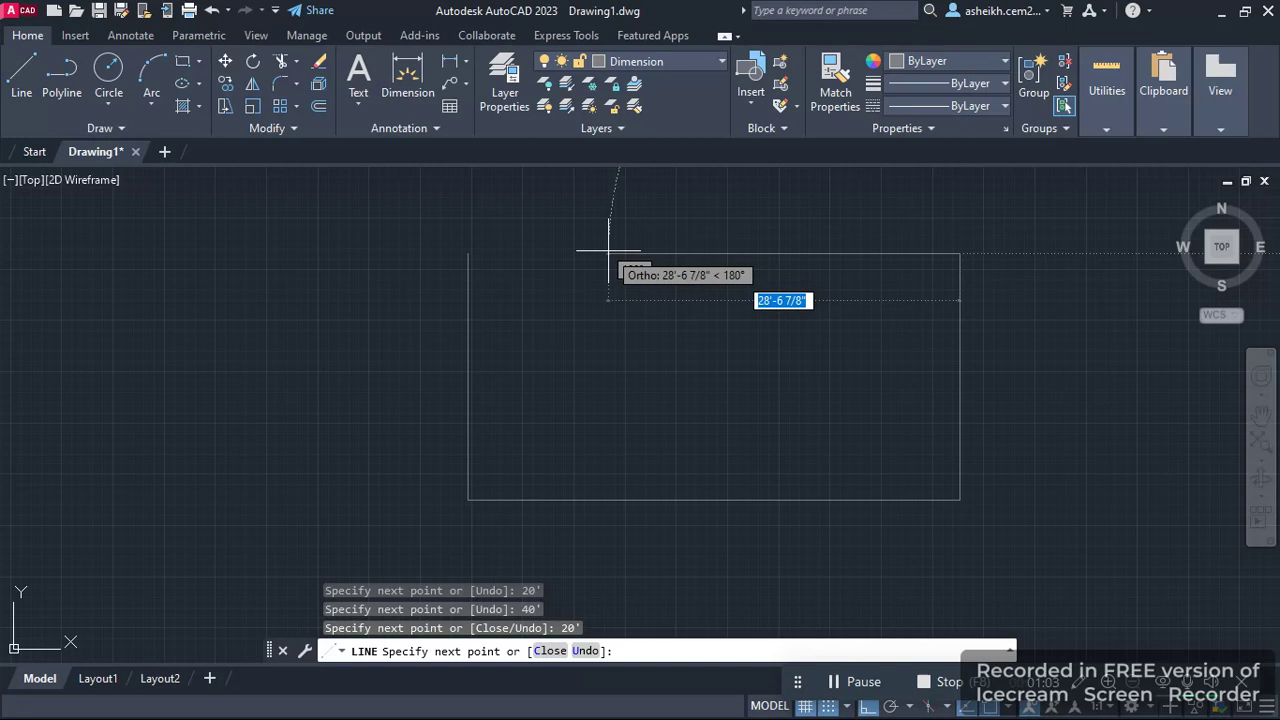
pyautogui.write("40'")
pyautogui.press('Return')
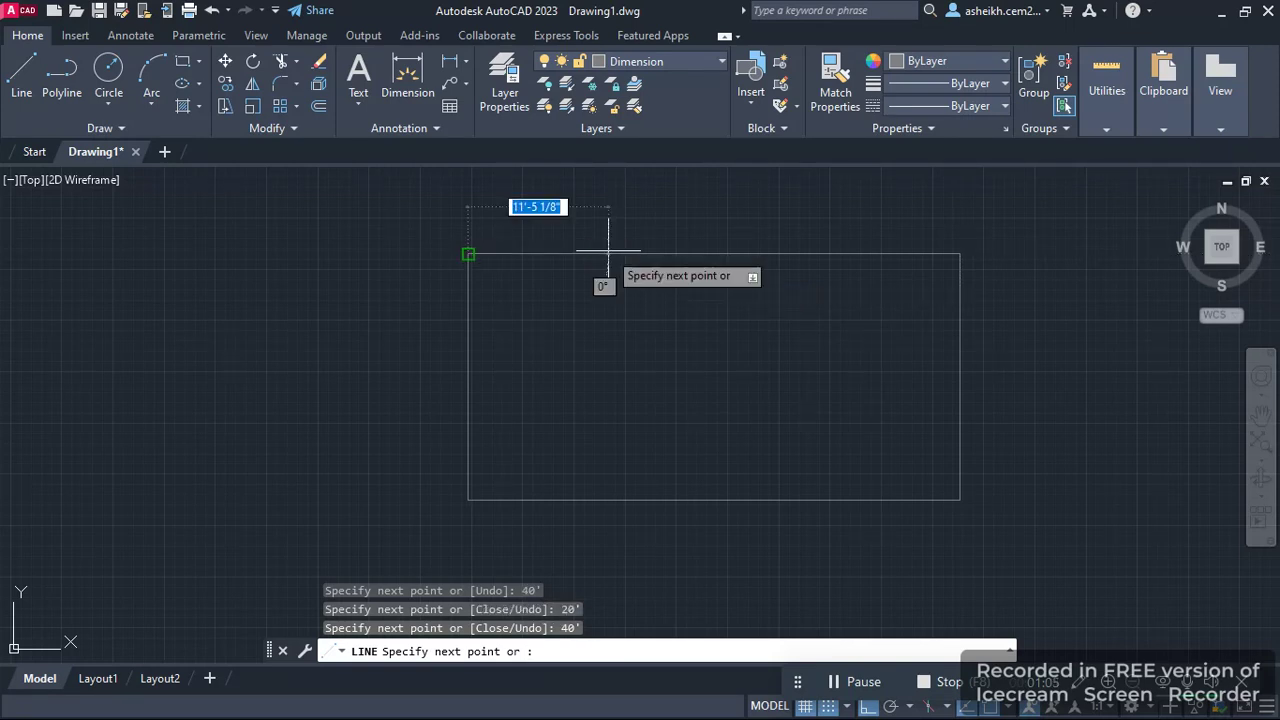
pyautogui.press('Escape')
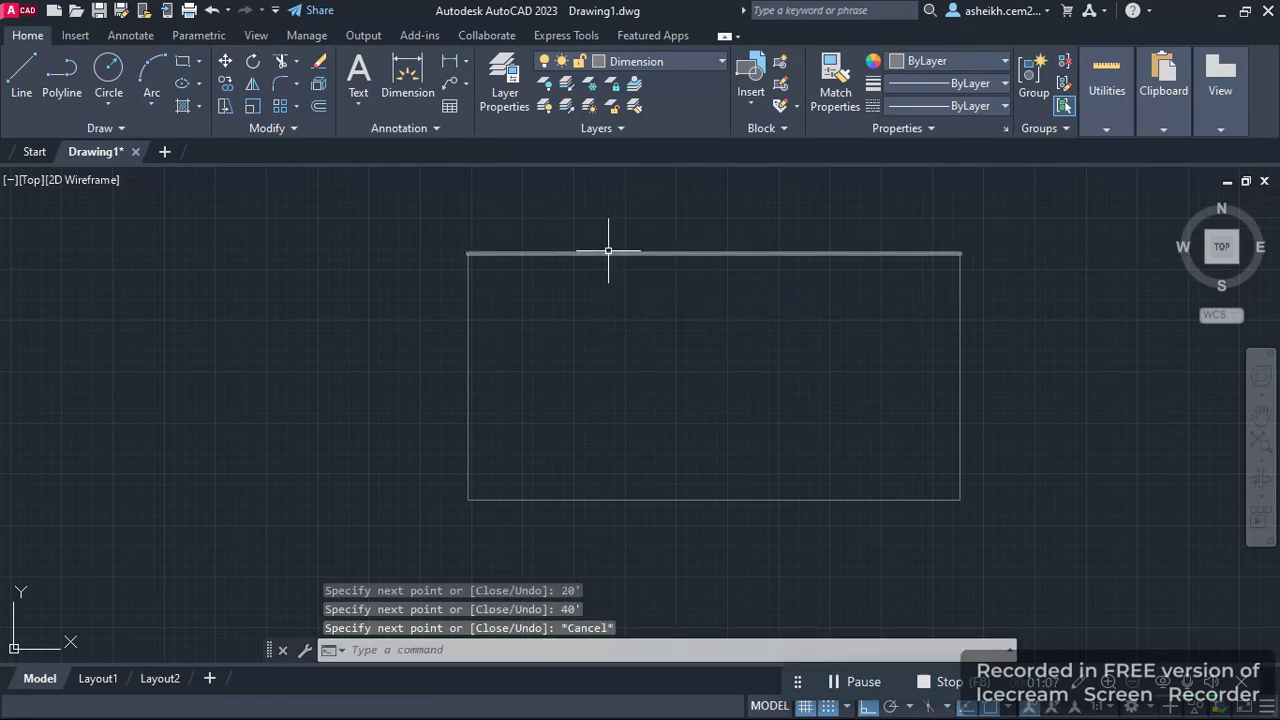
pyautogui.scroll(1, 608, 250)
pyautogui.moveTo(689, 263); pyautogui.dragTo(608, 248, button='middle')
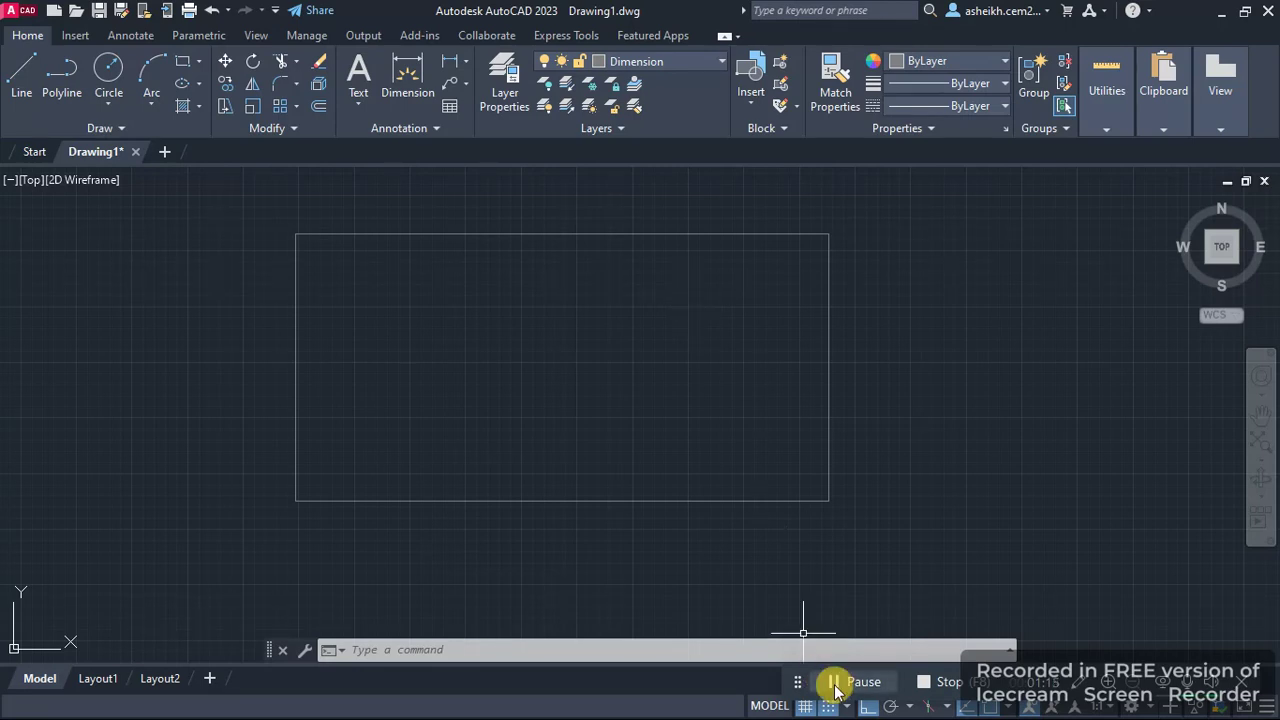
pyautogui.moveTo(829, 686); pyautogui.dragTo(985, 45)
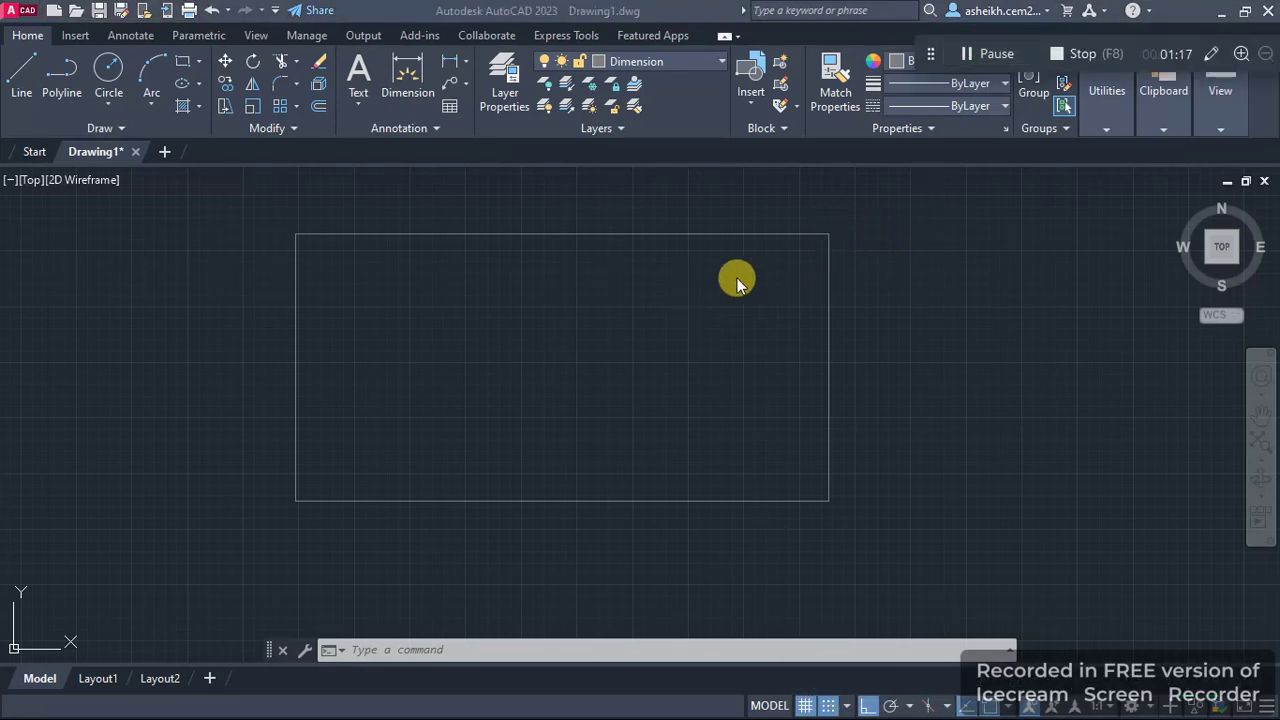
pyautogui.click(726, 303)
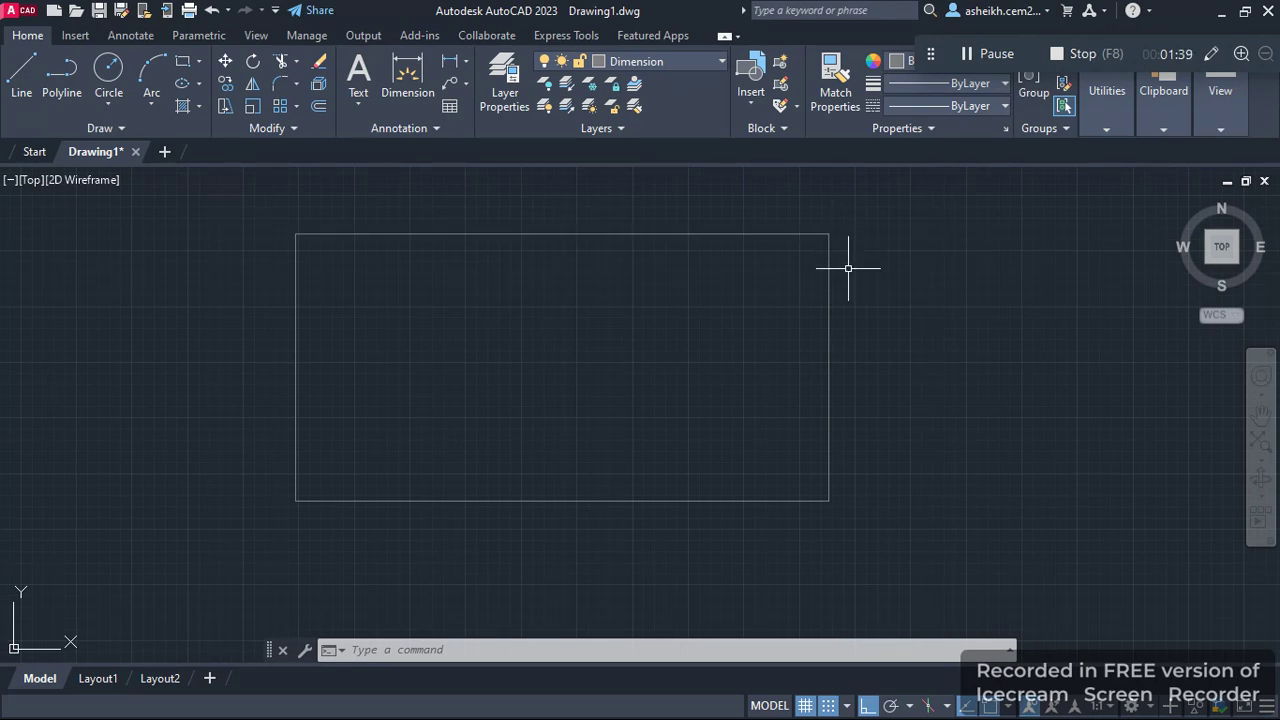
pyautogui.write('L')
pyautogui.press('Return')
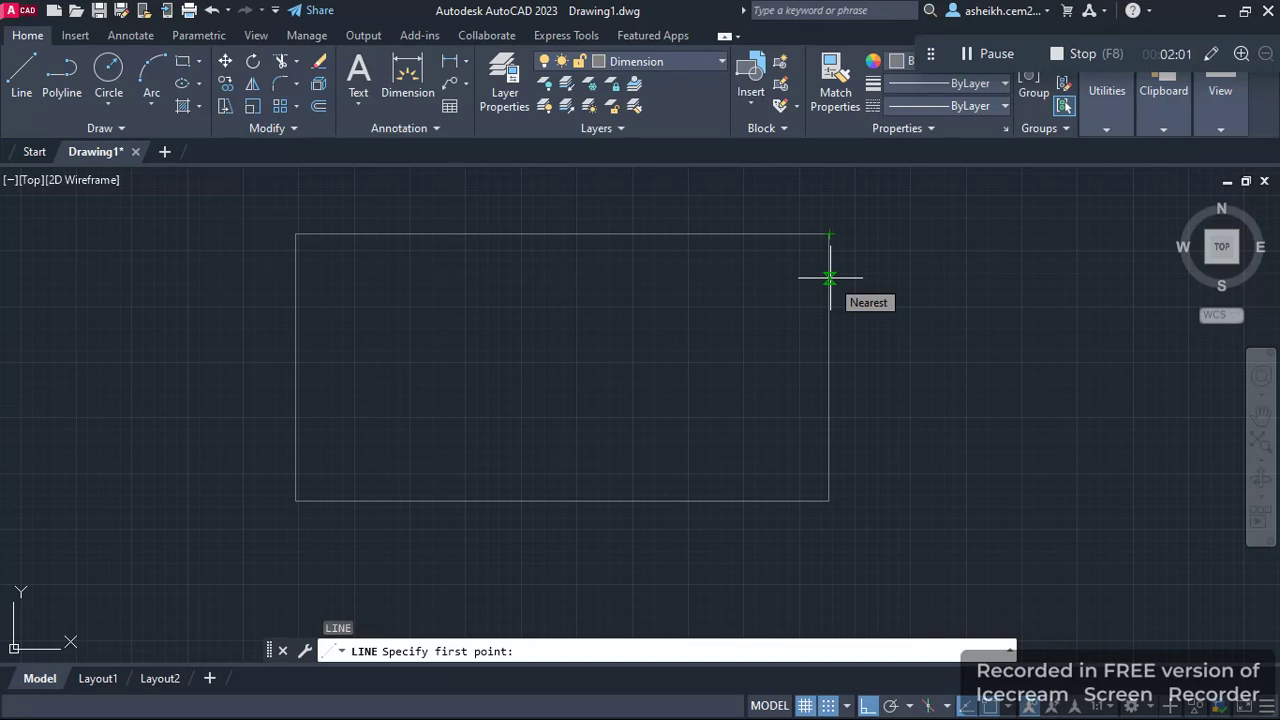
pyautogui.write('5')
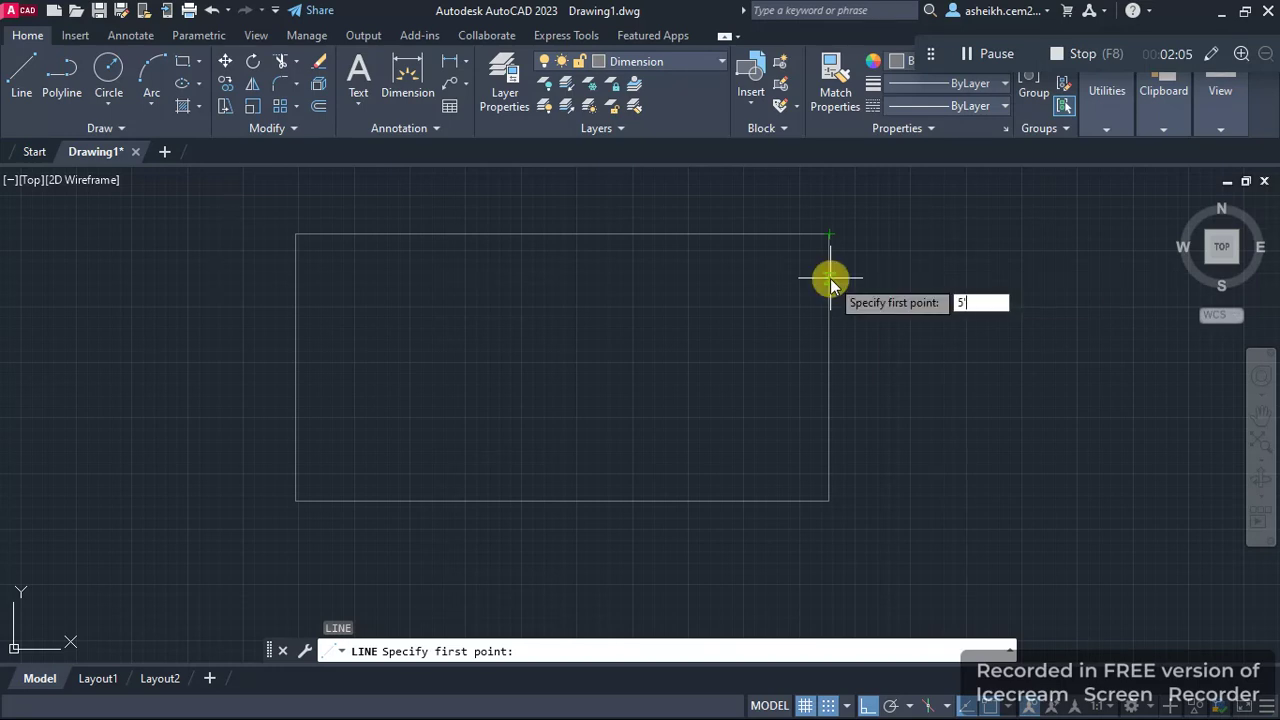
pyautogui.write("'")
pyautogui.press('Return')
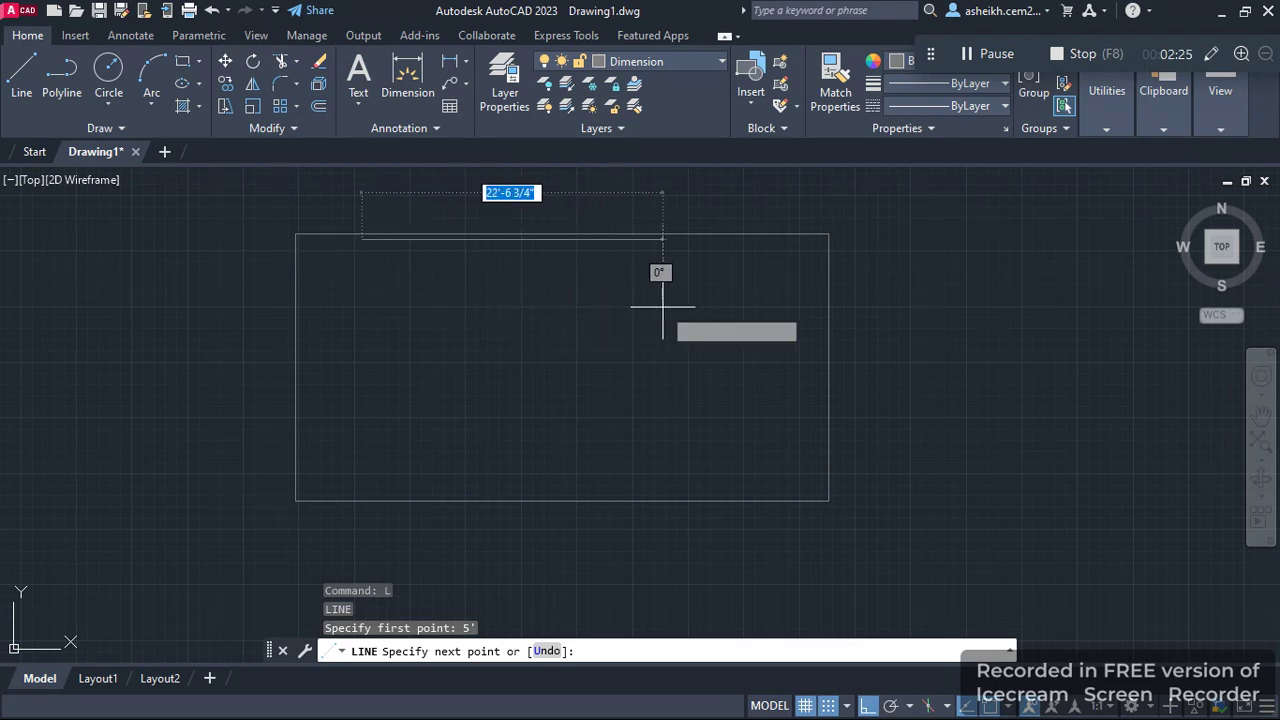
pyautogui.press('Escape')
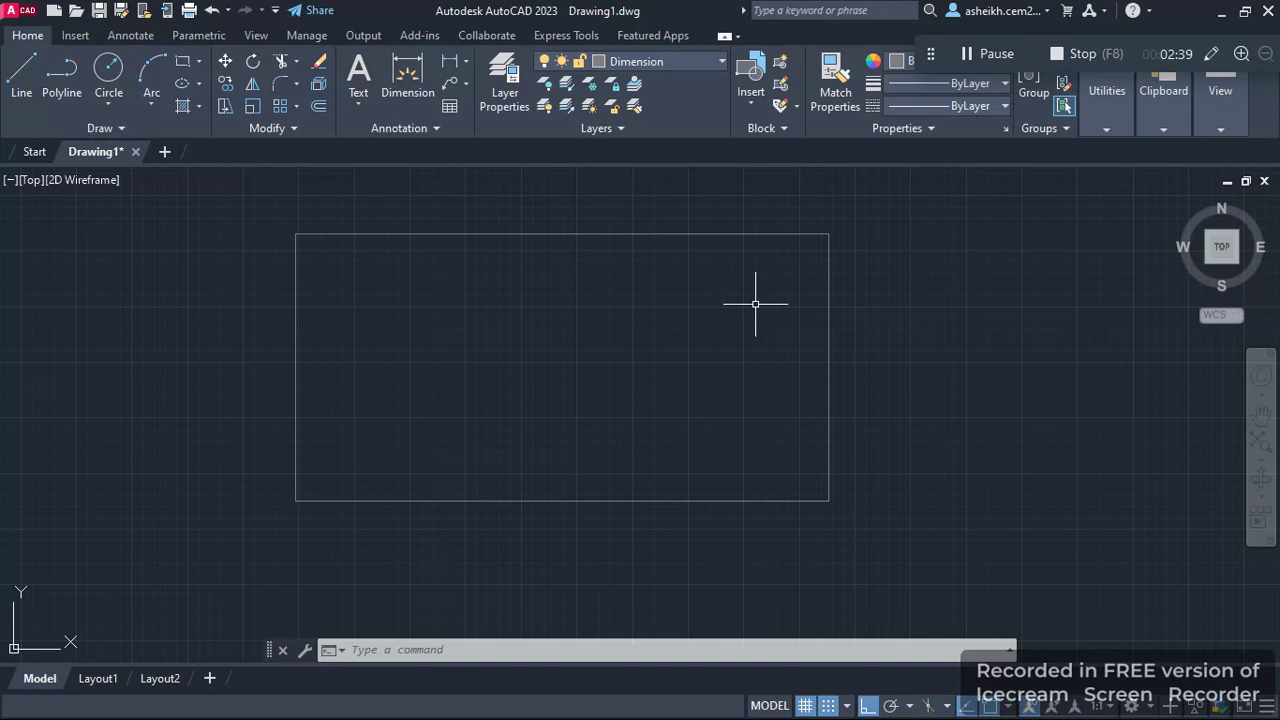
pyautogui.press('Escape')
pyautogui.press('Escape')
pyautogui.press('Escape')
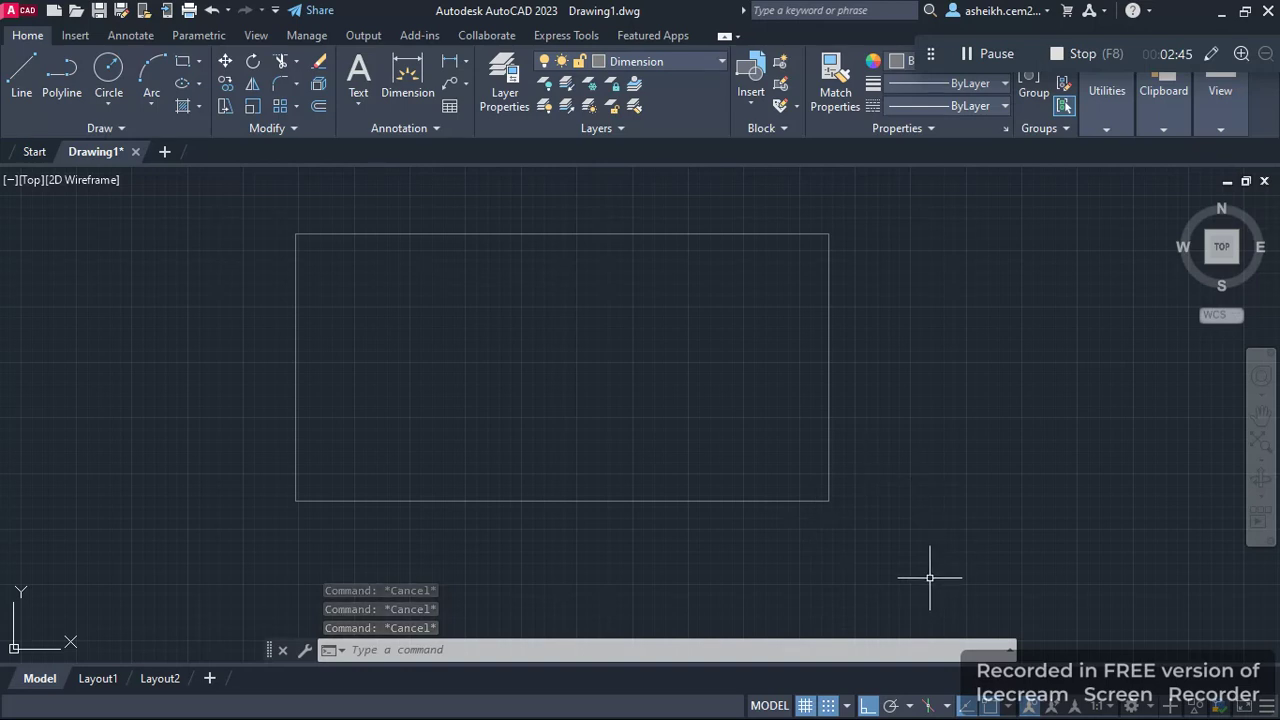
# - In the Drafting Settings Object Snap tab, enable Extension and disable Nearest
pyautogui.click(847, 706)
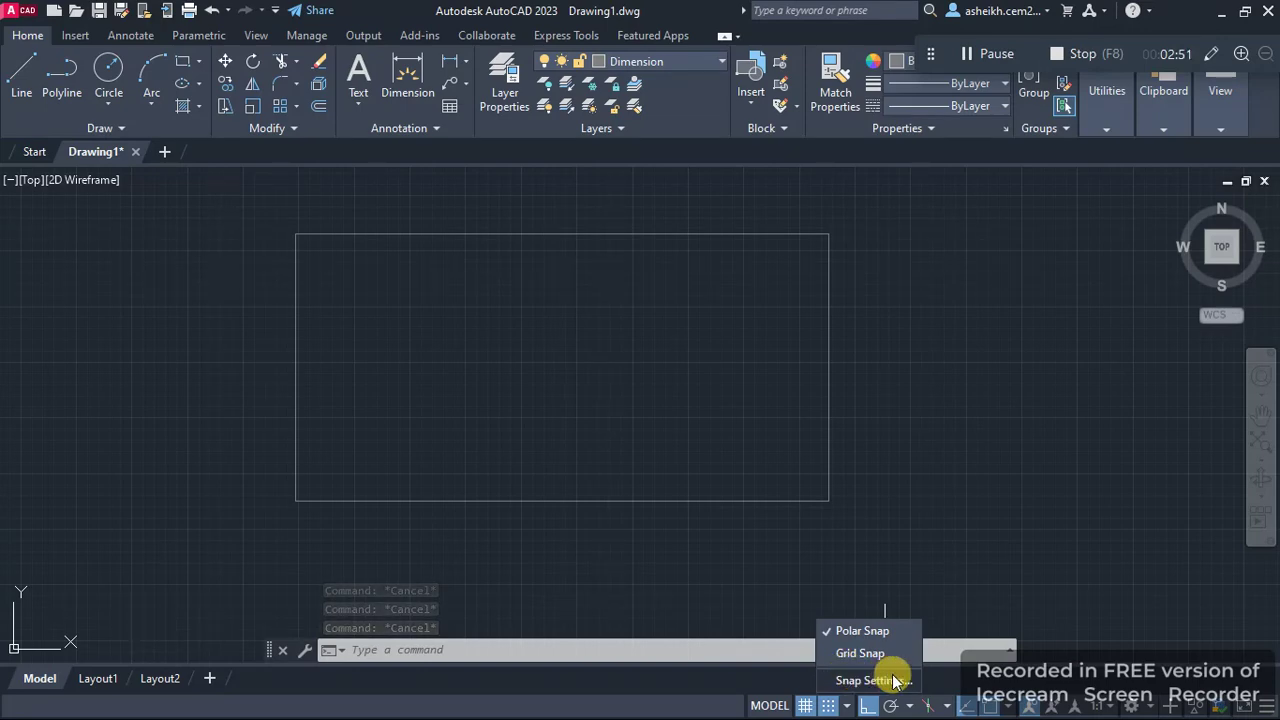
pyautogui.click(895, 680)
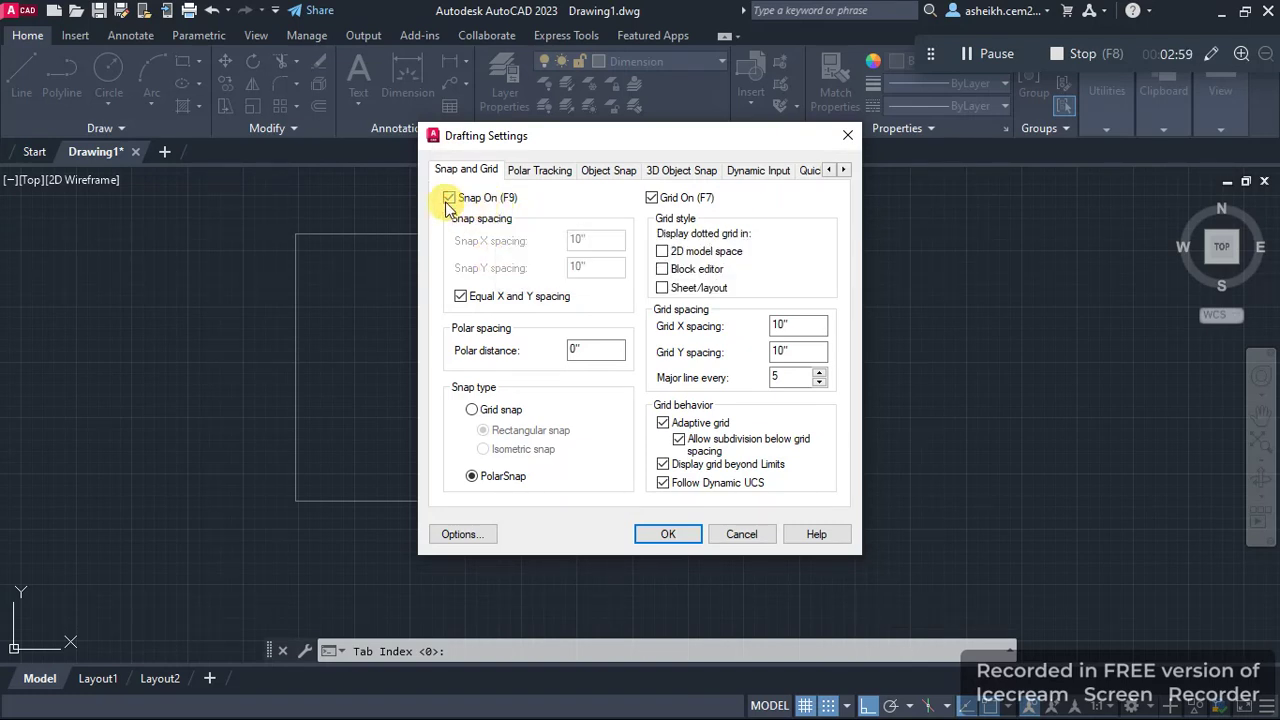
pyautogui.click(612, 171)
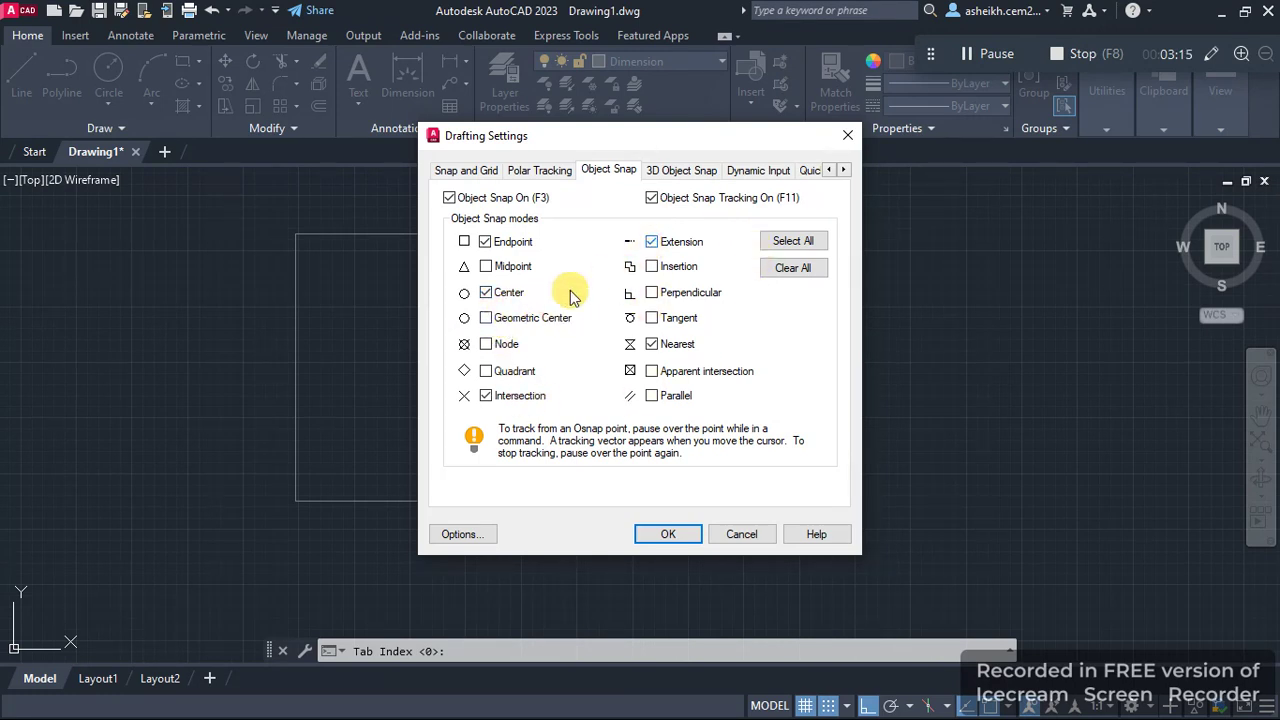
pyautogui.click(652, 243)
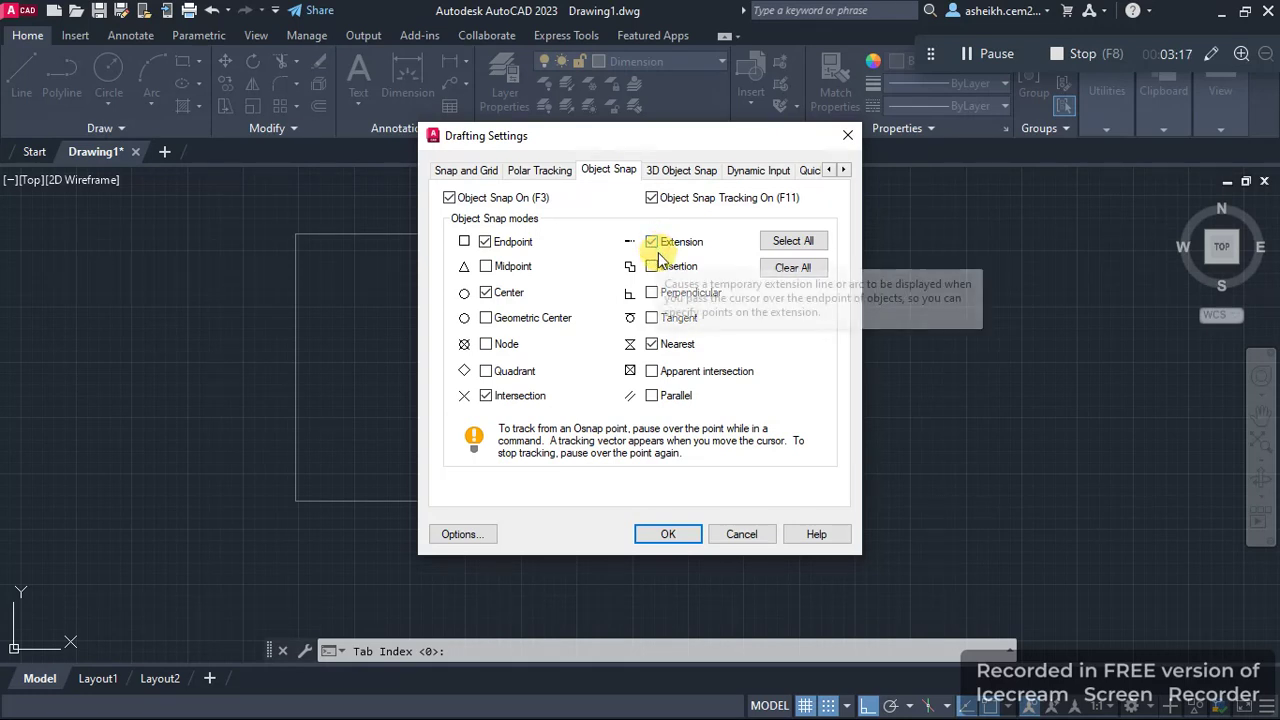
pyautogui.click(654, 347)
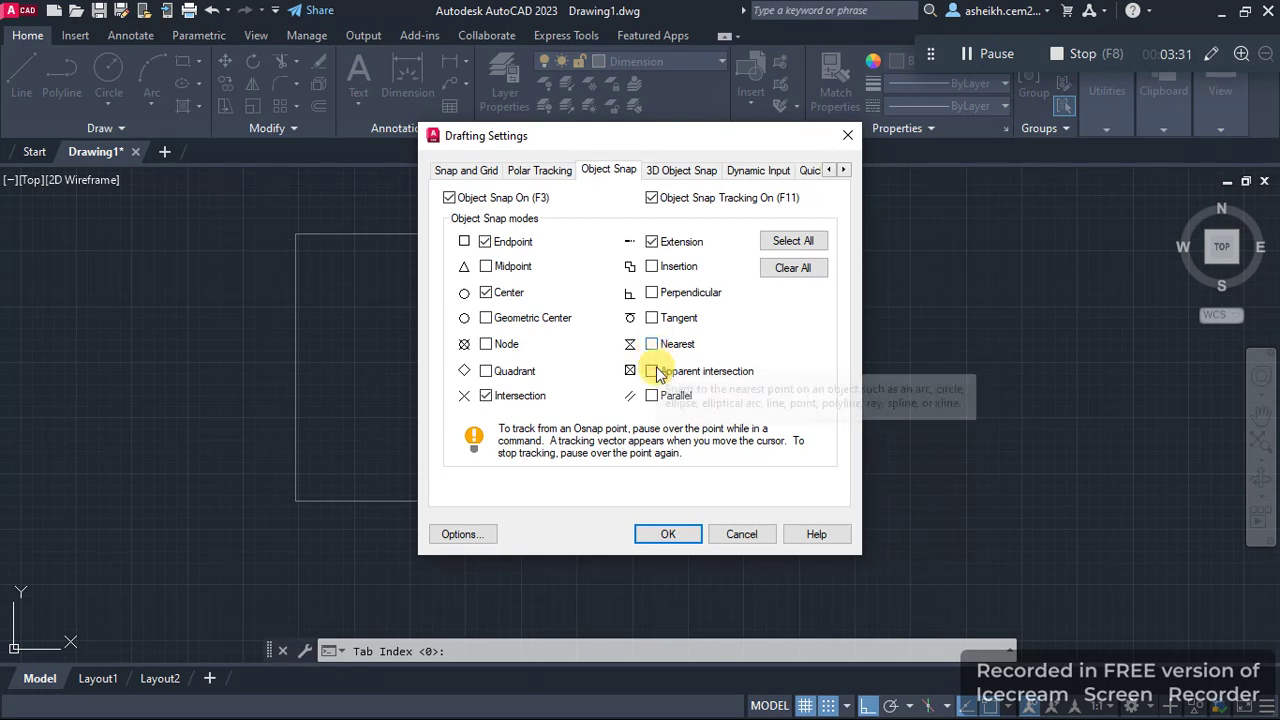
# - Apply the object snap changes and clear any pending command
pyautogui.click(662, 534)
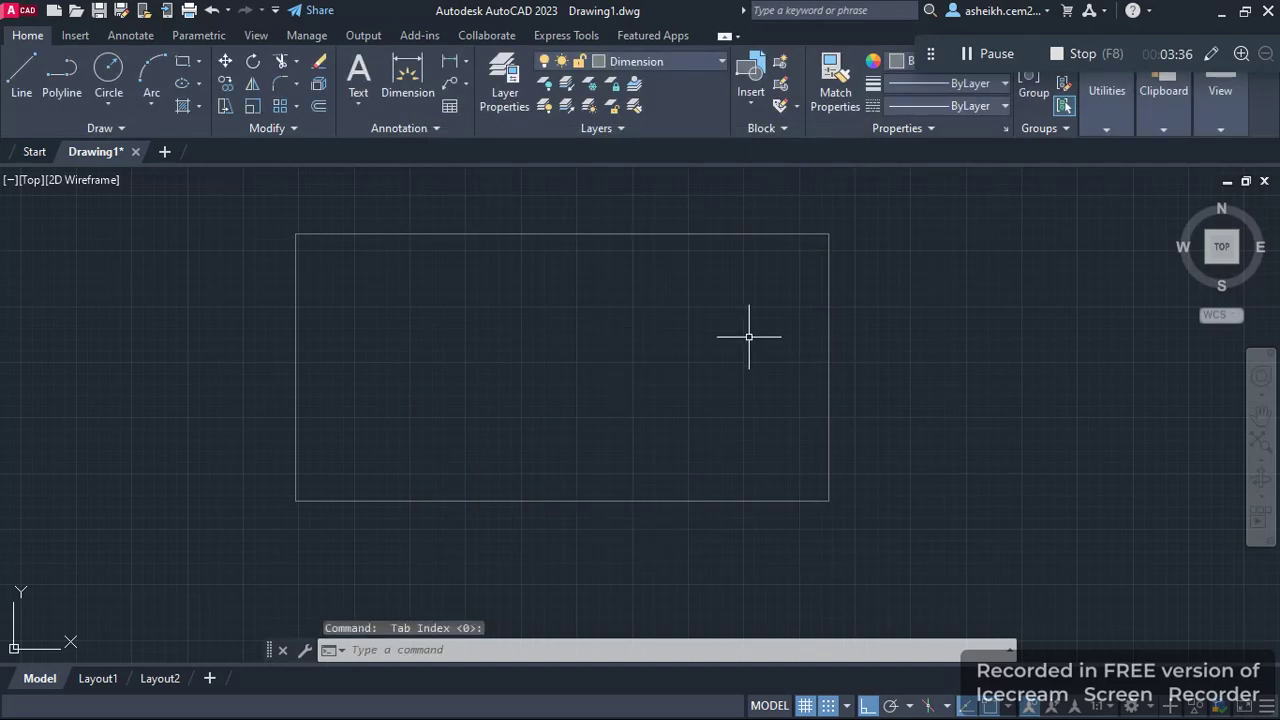
pyautogui.press('Escape')
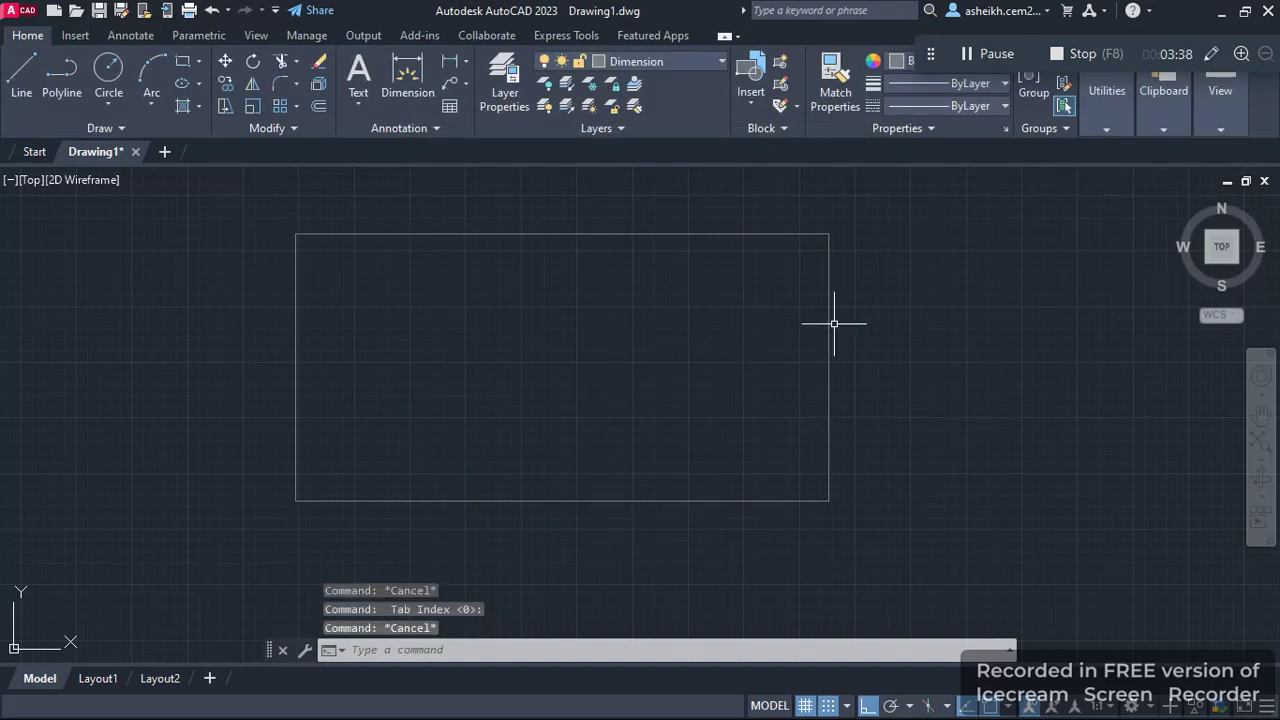
pyautogui.press('Escape')
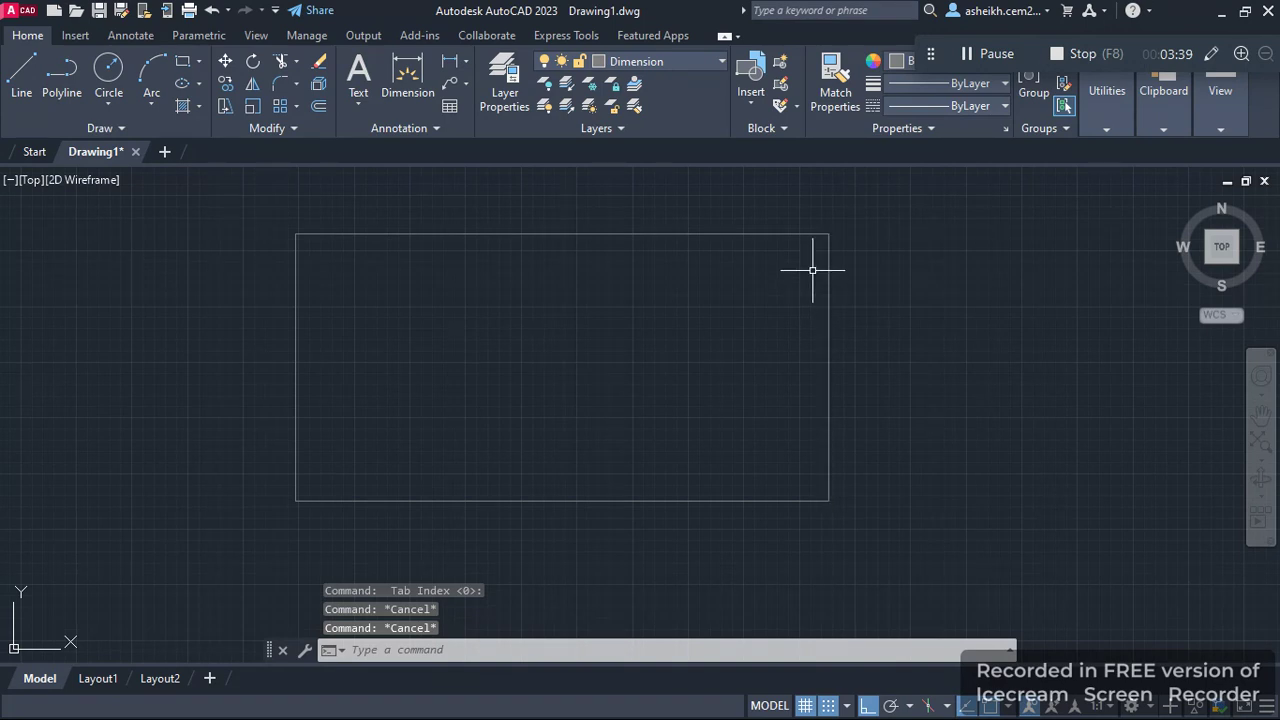
# - Draw a 40' line leftward, starting 5' below the rectangle's top-right corner
pyautogui.write('l')
pyautogui.press('Return')
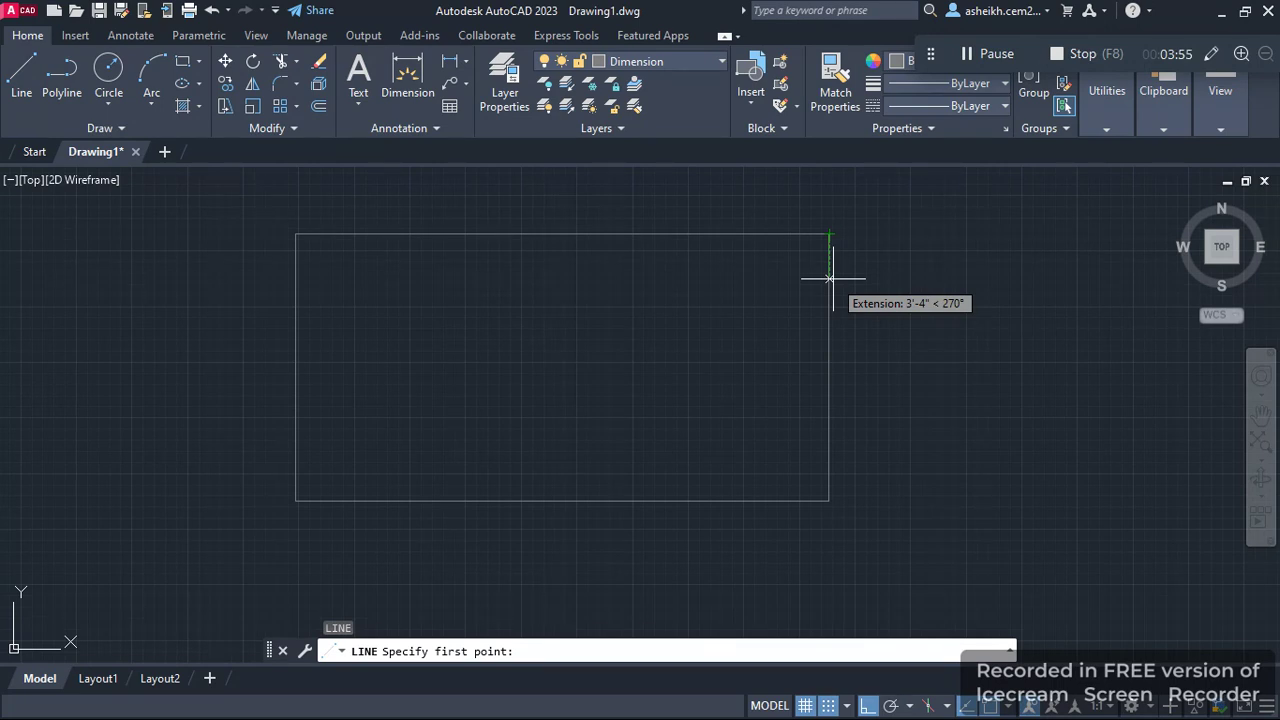
pyautogui.write('5')
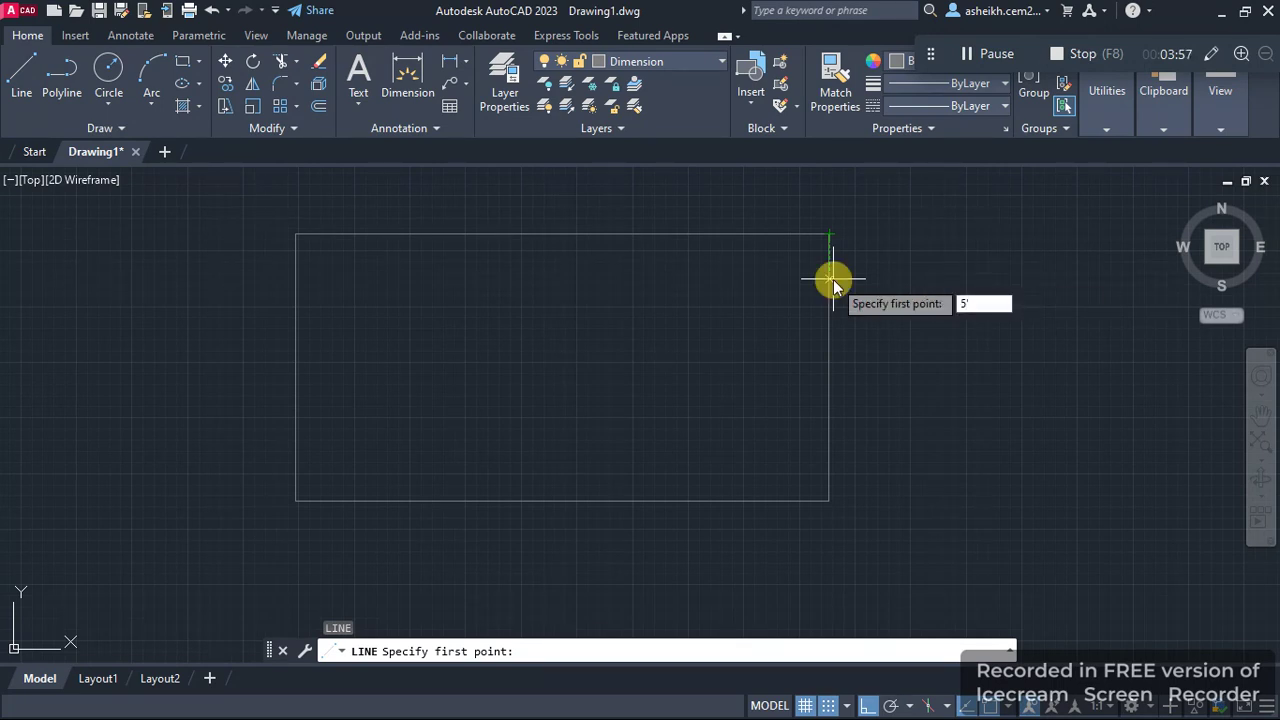
pyautogui.press('Return')
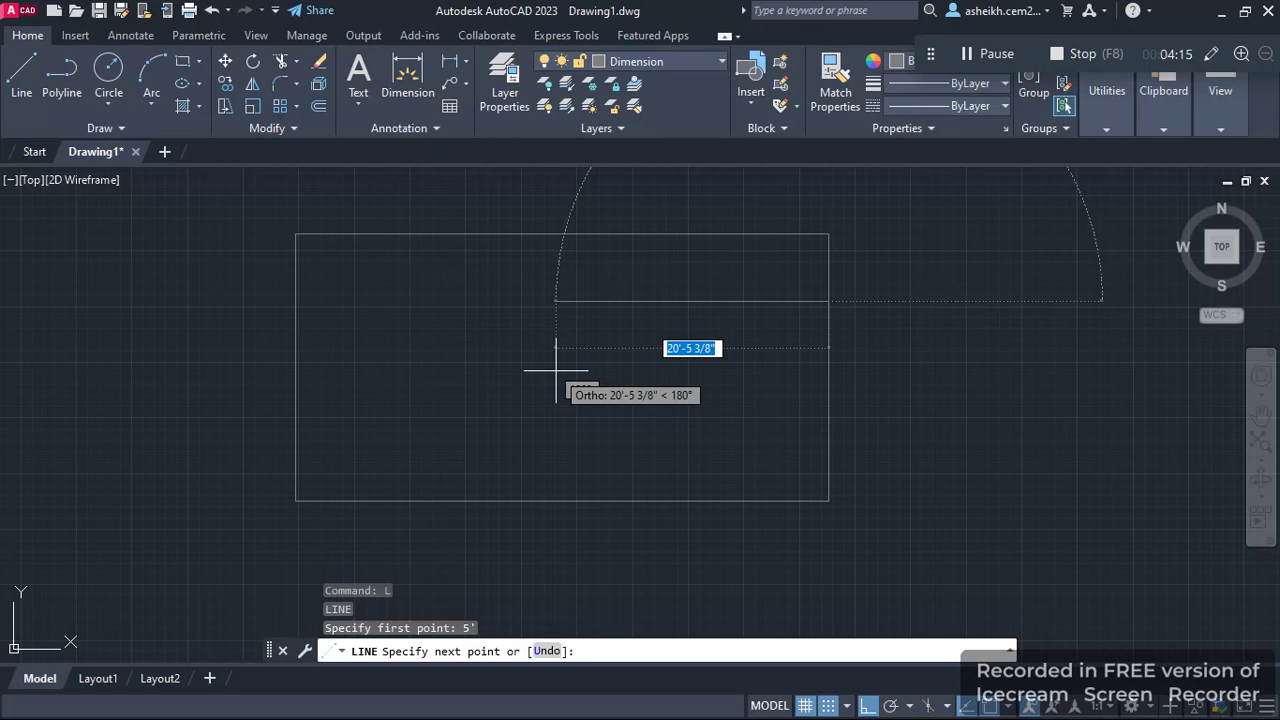
pyautogui.write('40')
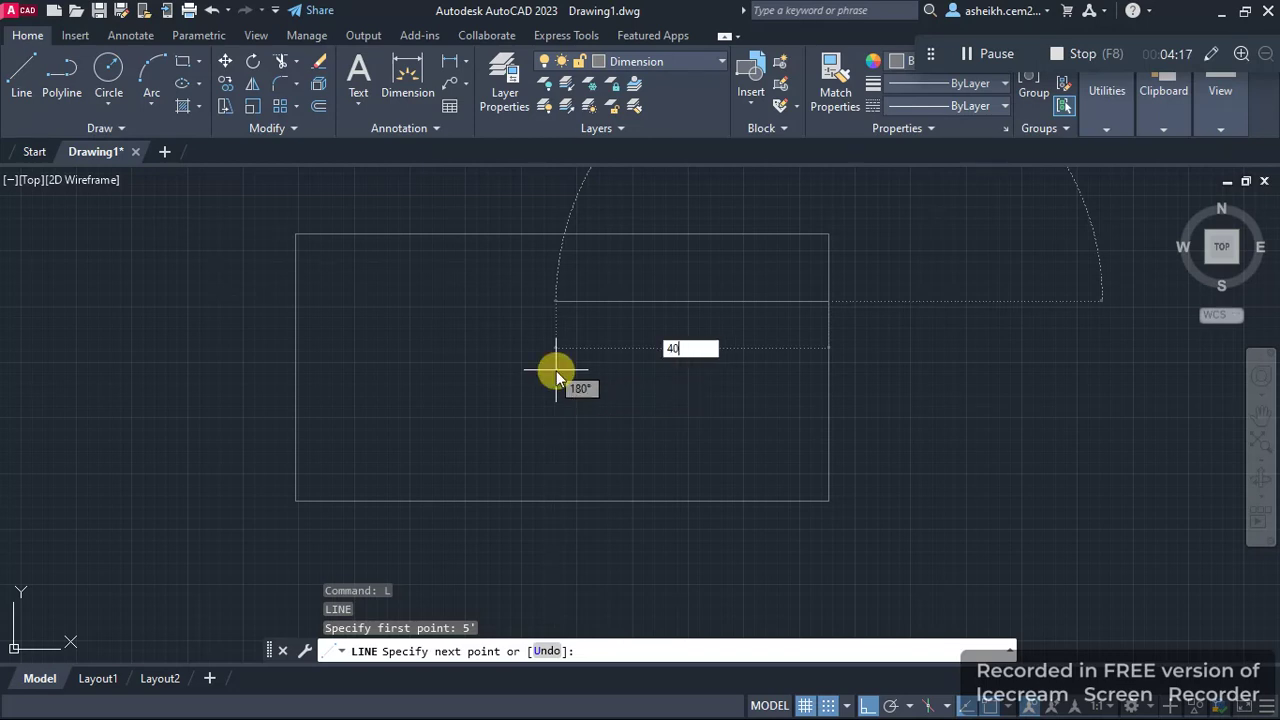
pyautogui.write("'")
pyautogui.press('Return')
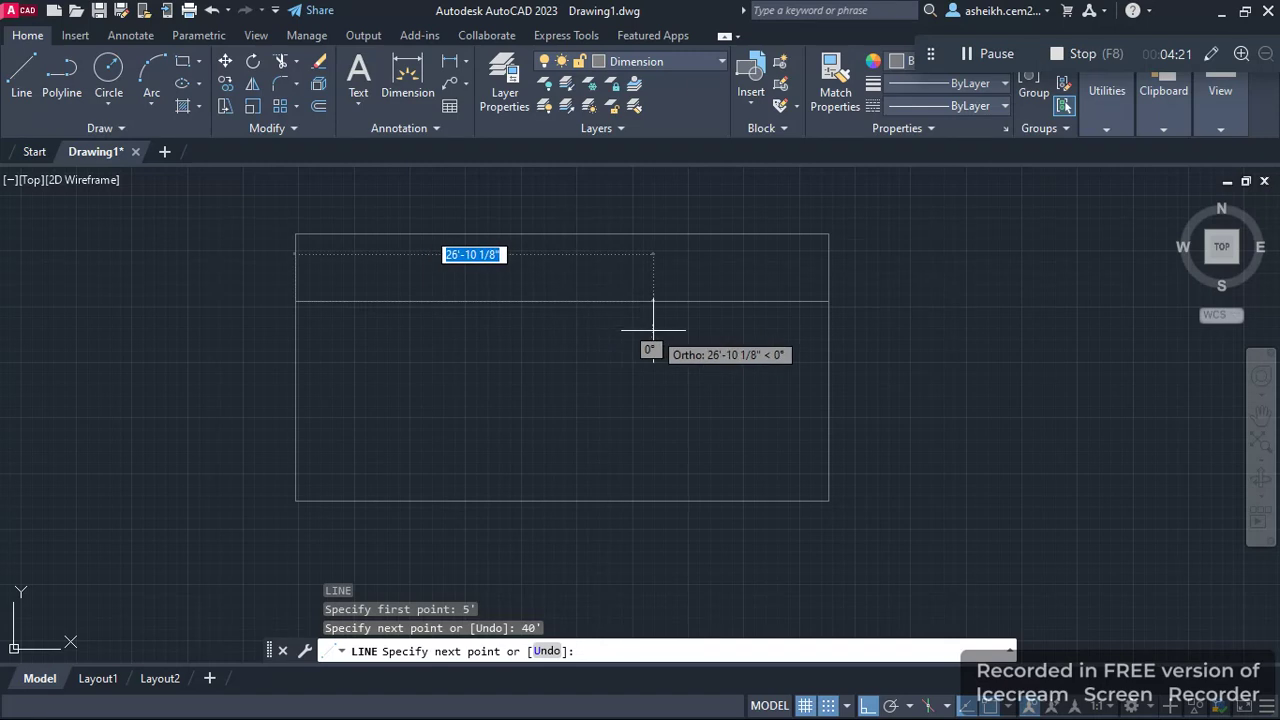
pyautogui.press('Escape')
pyautogui.press('Escape')
pyautogui.press('Escape')
pyautogui.press('Escape')
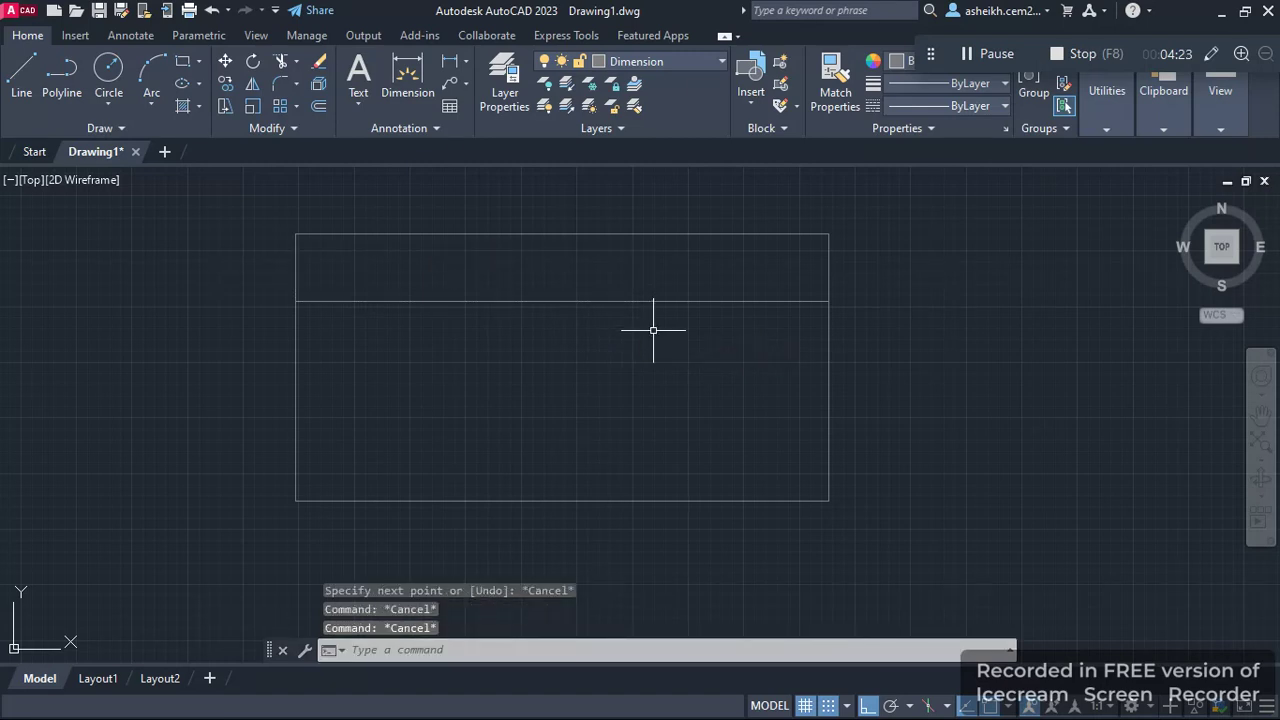
# - Dimension the 5' gap from the top-right corner to the inner line's end, placed right of the rectangle
pyautogui.click(410, 82)
pyautogui.scroll(2, 486, 177)
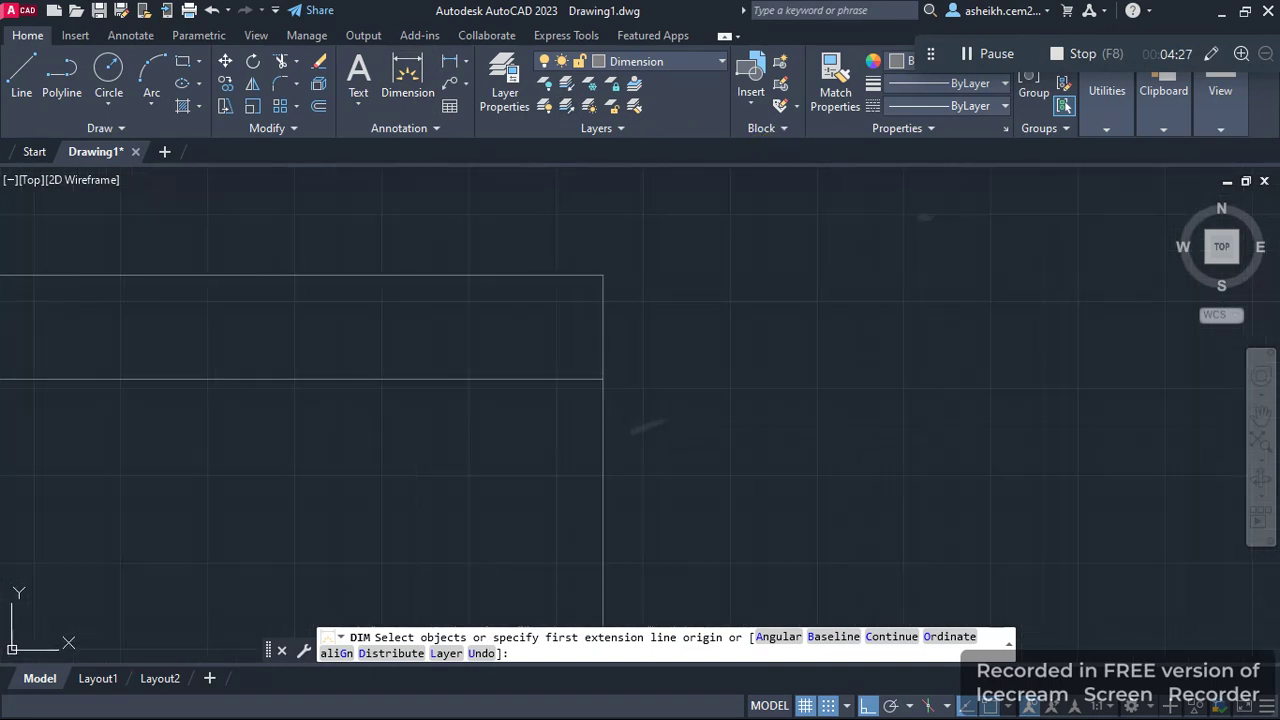
pyautogui.moveTo(486, 177); pyautogui.dragTo(10, 190, button='middle')
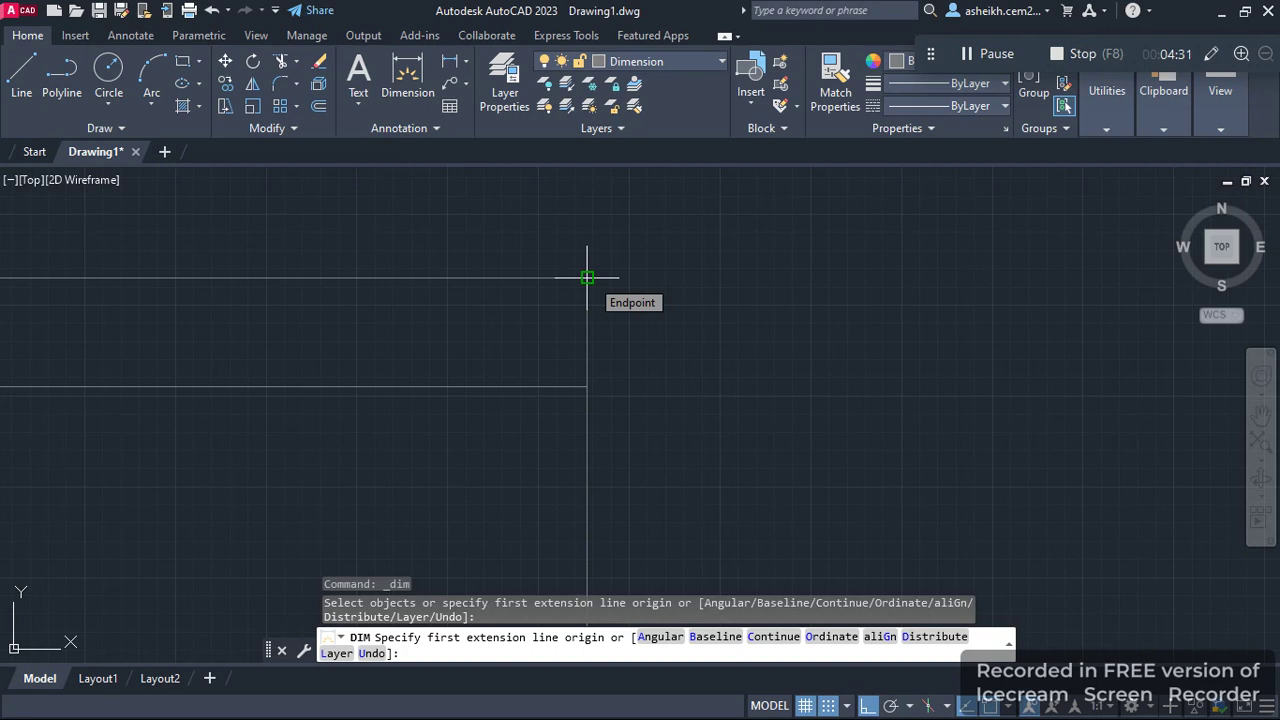
pyautogui.click(587, 277)
pyautogui.click(587, 387)
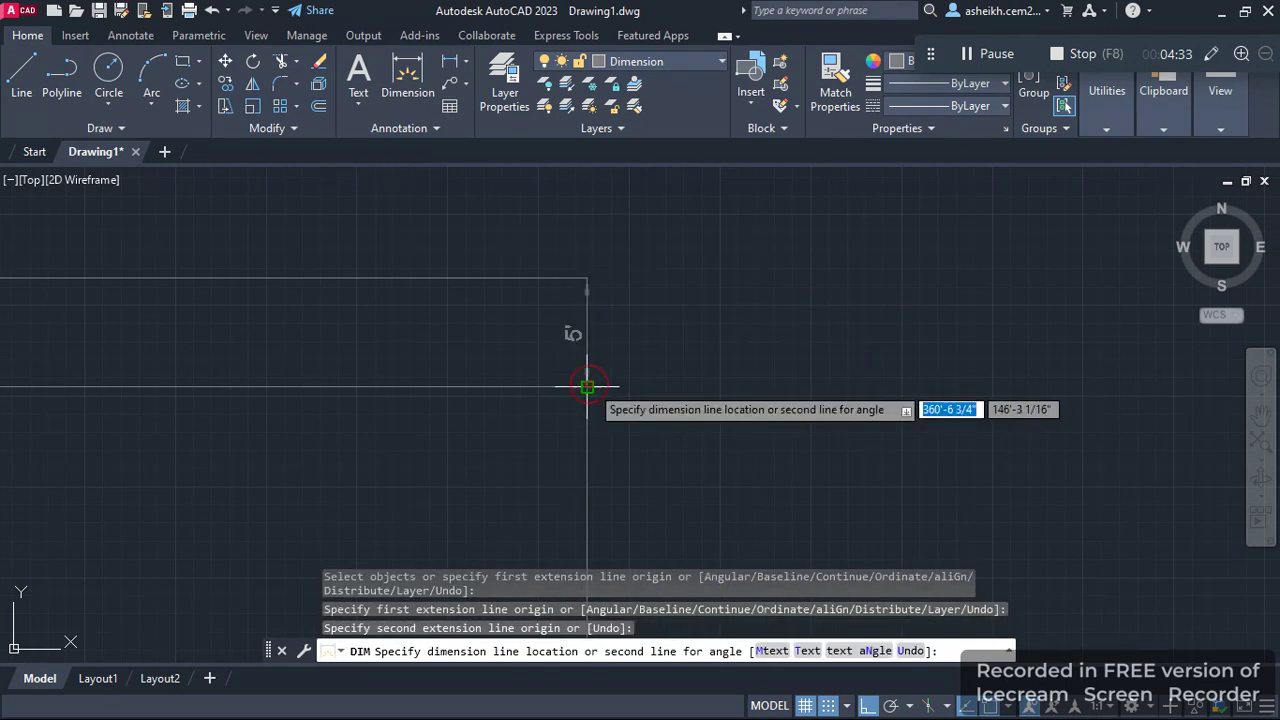
pyautogui.click(684, 372)
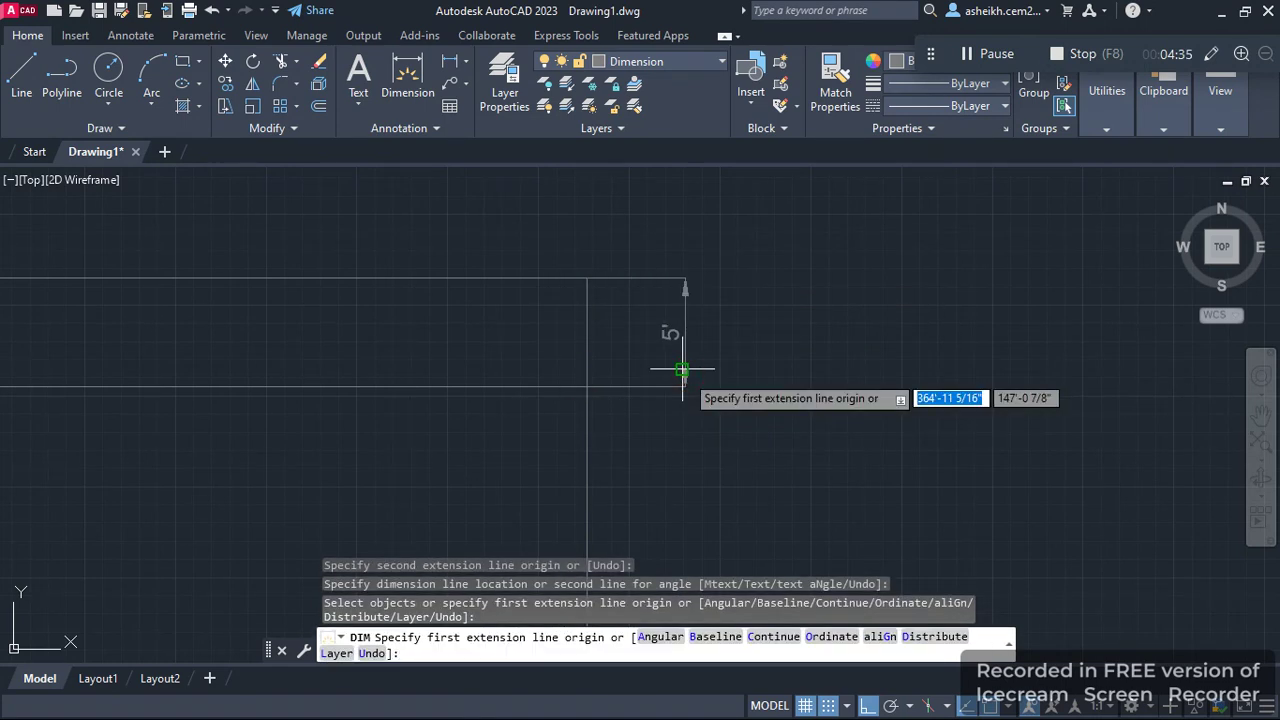
pyautogui.press('Escape')
pyautogui.press('Escape')
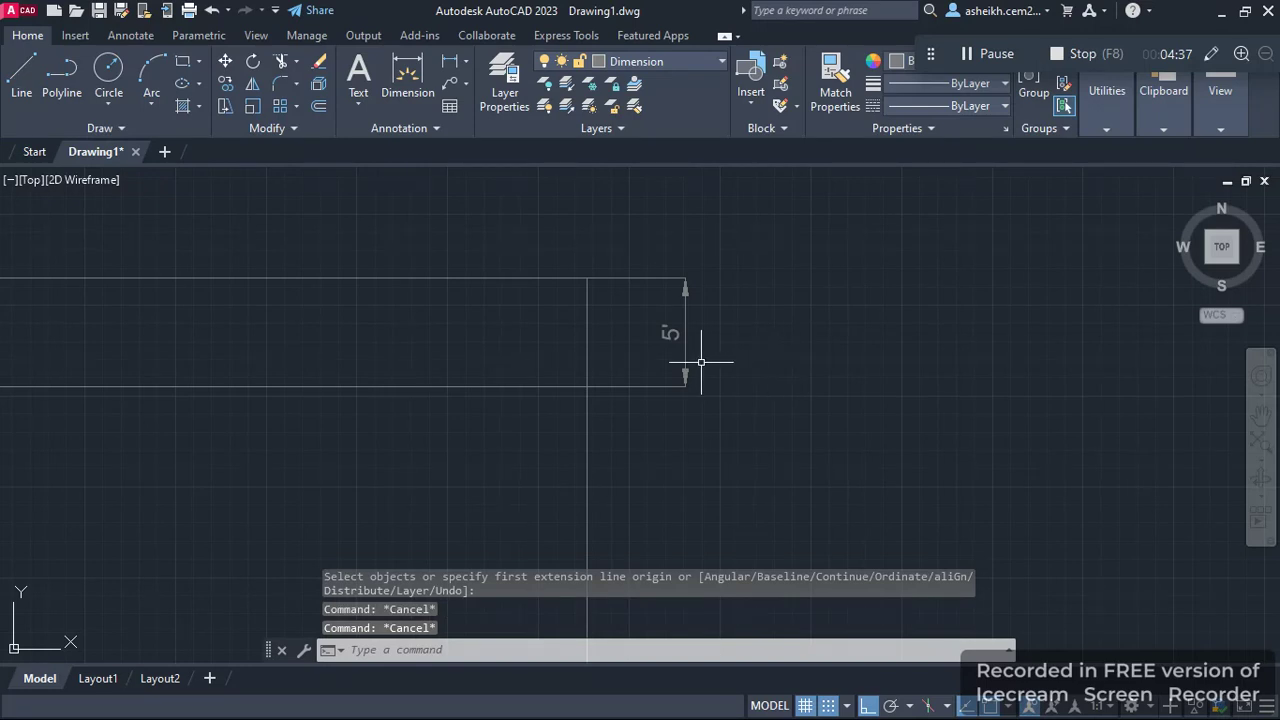